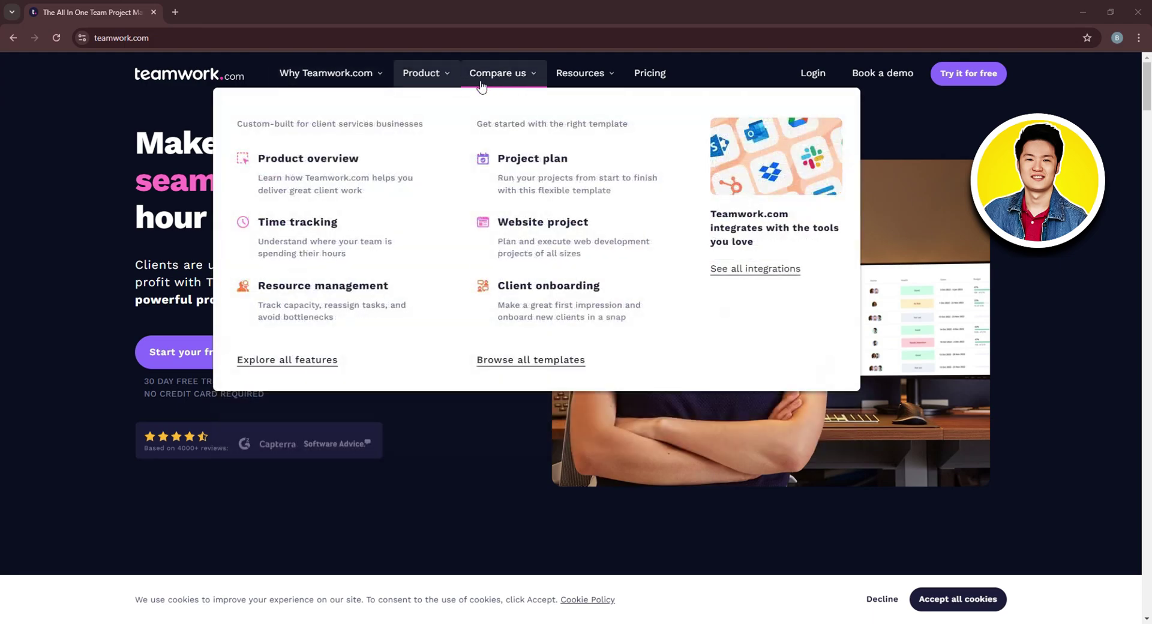
Open the Teamwork.com pricing page in a new browser tab and review the available plans.
mouse_move(531, 86)
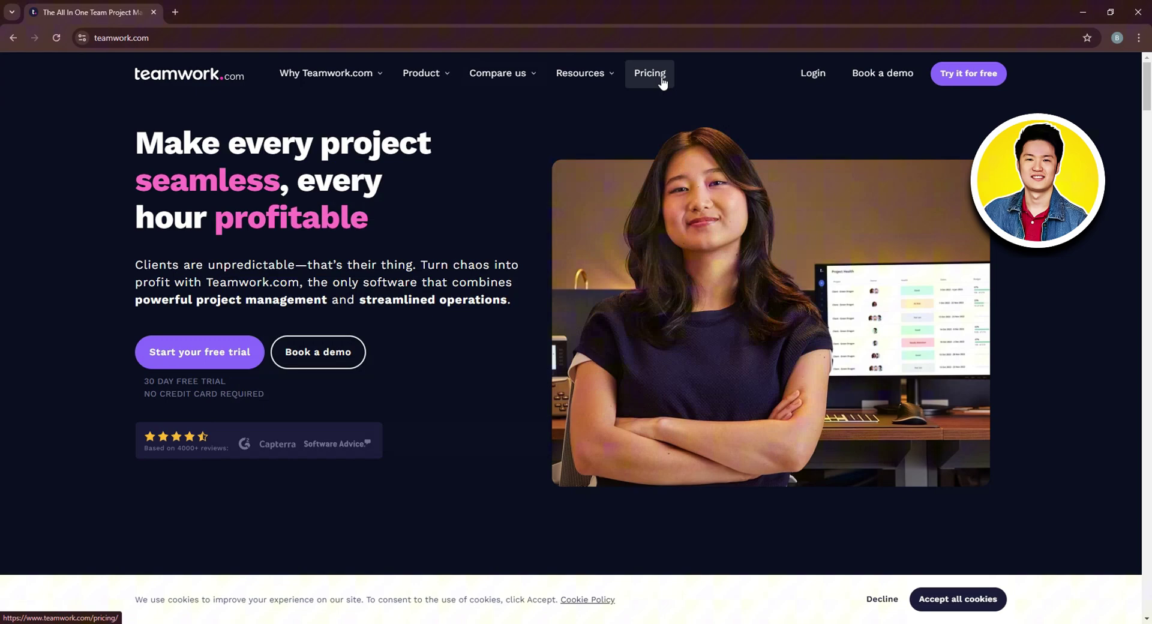
right_click(660, 77)
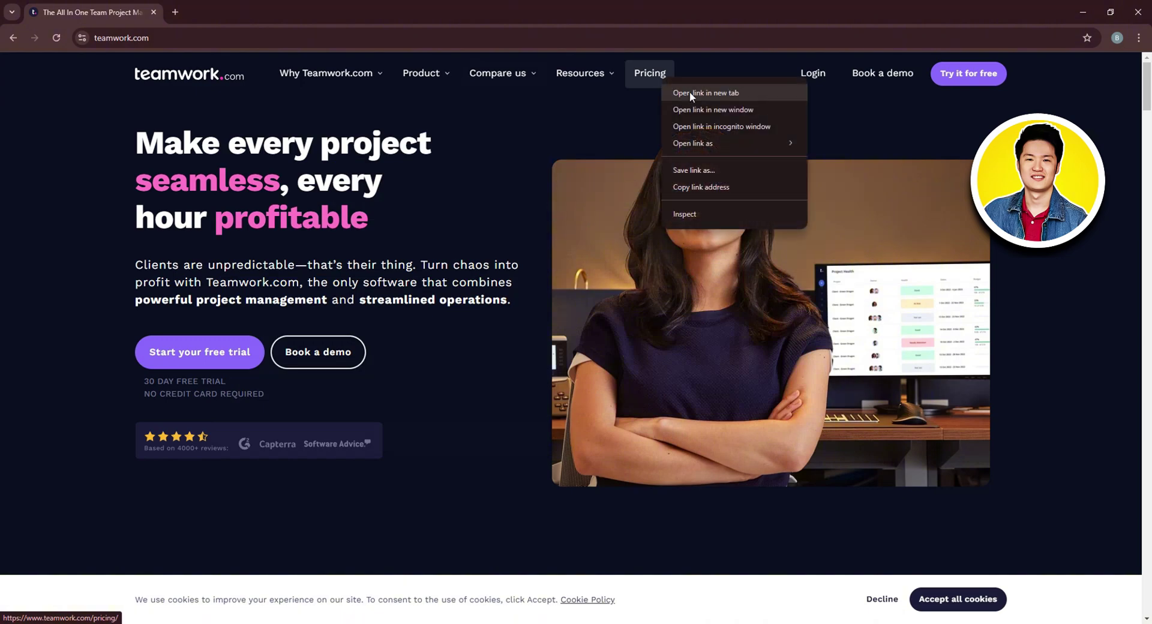
left_click(689, 91)
left_click(253, 8)
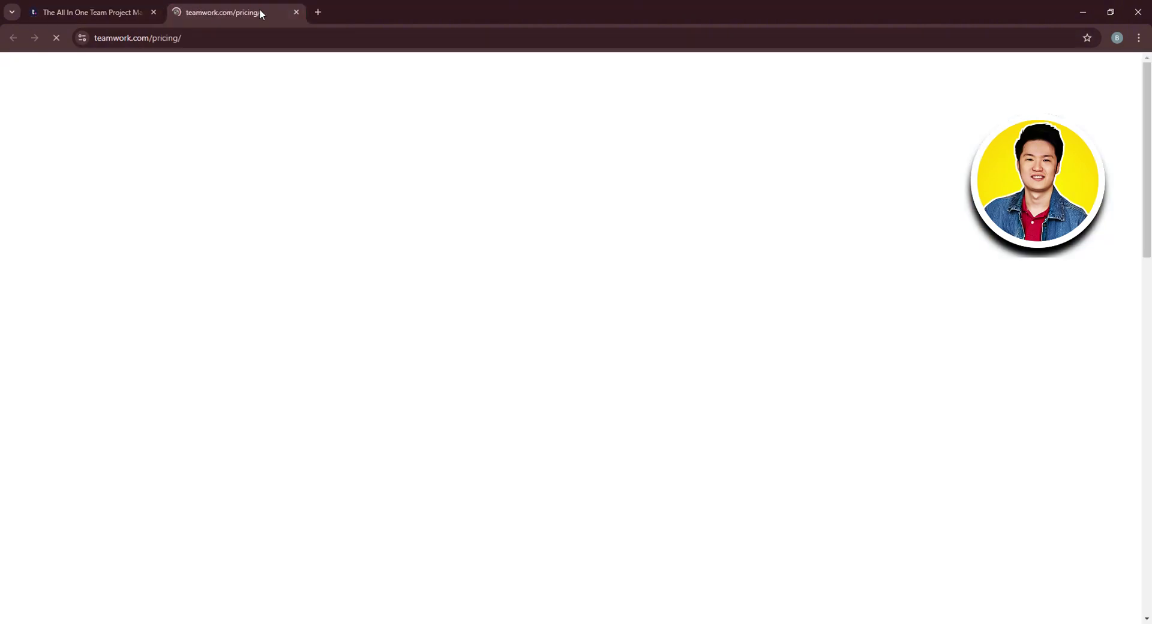
scroll(1028, 268, "down", 3)
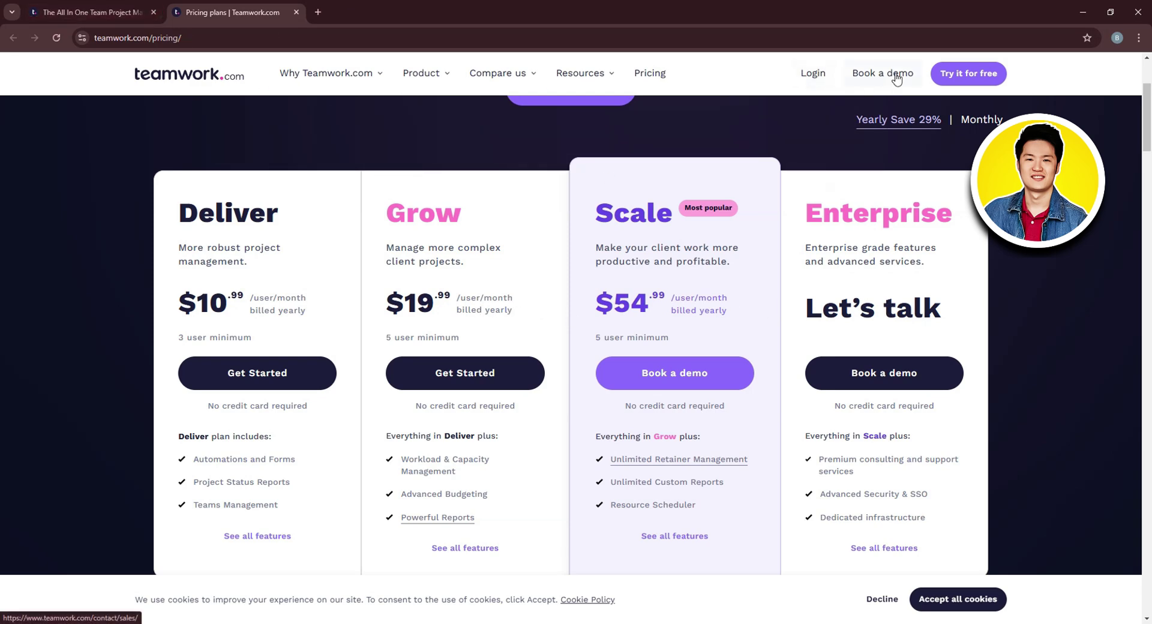
Start the free trial registration and sign up with the existing Google account.
left_click(966, 76)
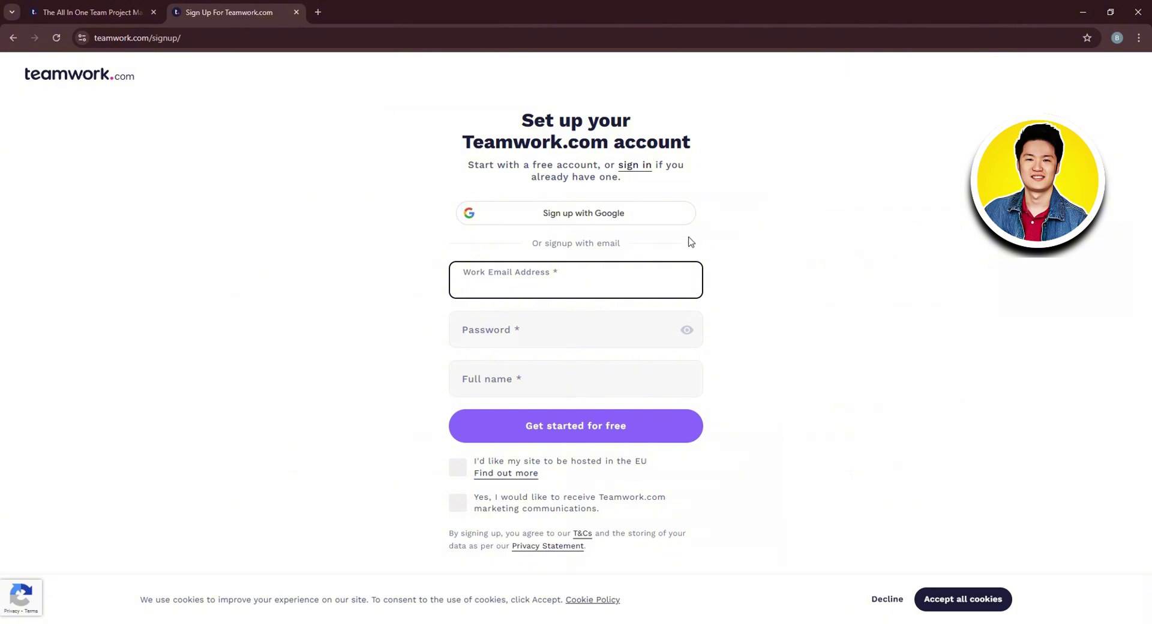
left_click(571, 214)
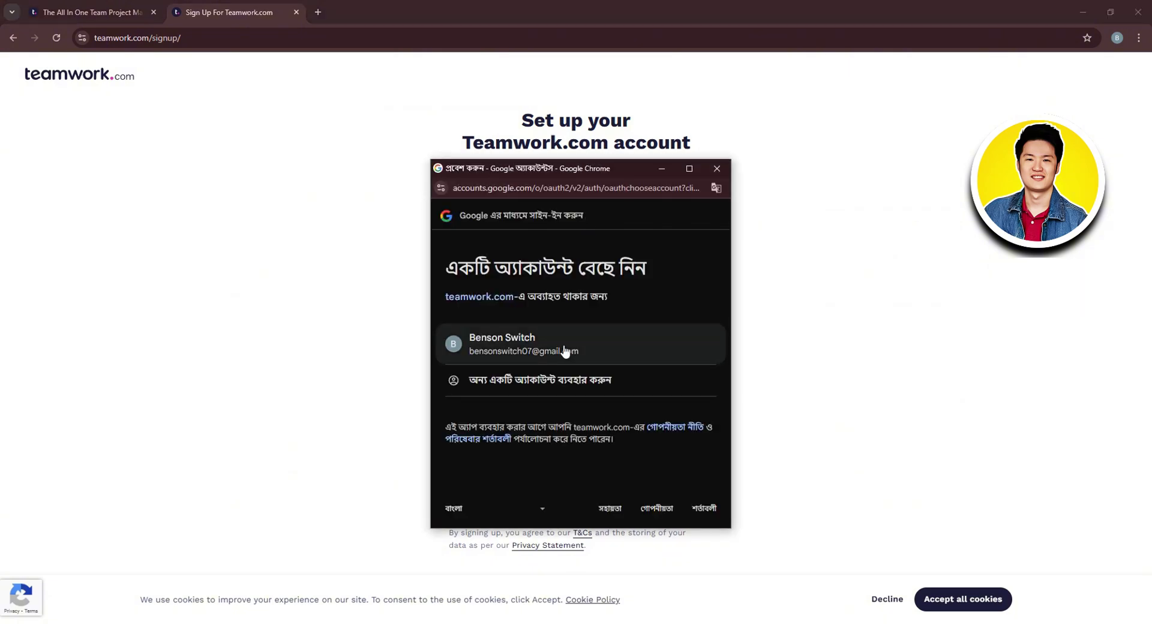
left_click(562, 348)
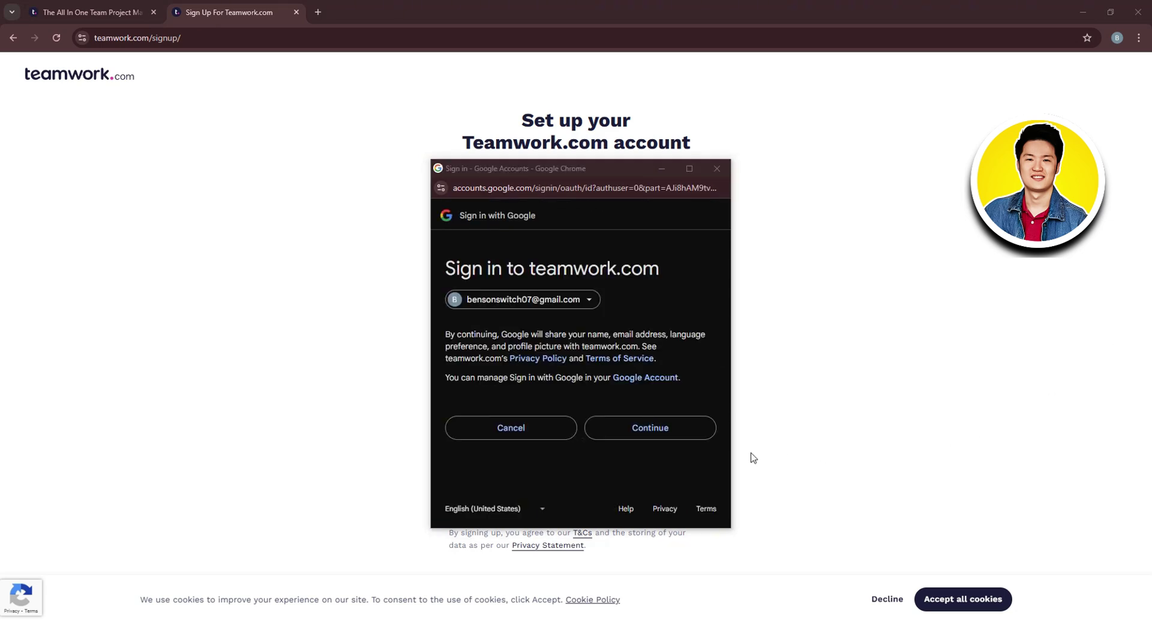
left_click(641, 430)
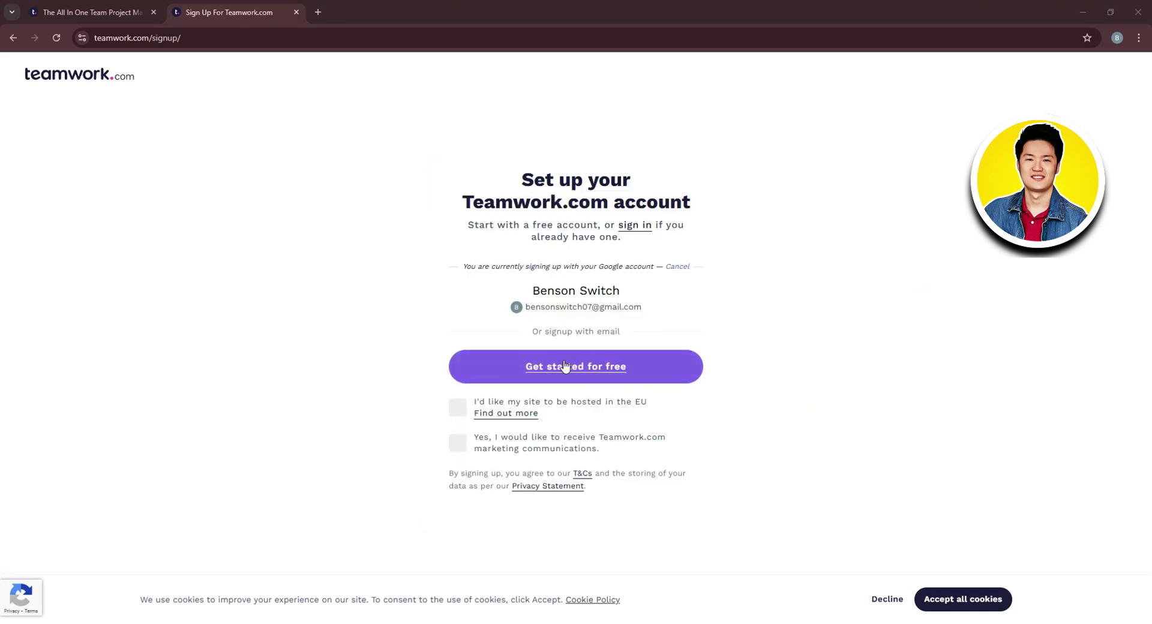
Opt for EU site hosting and marketing communications, and submit the account sign-up.
left_click(462, 412)
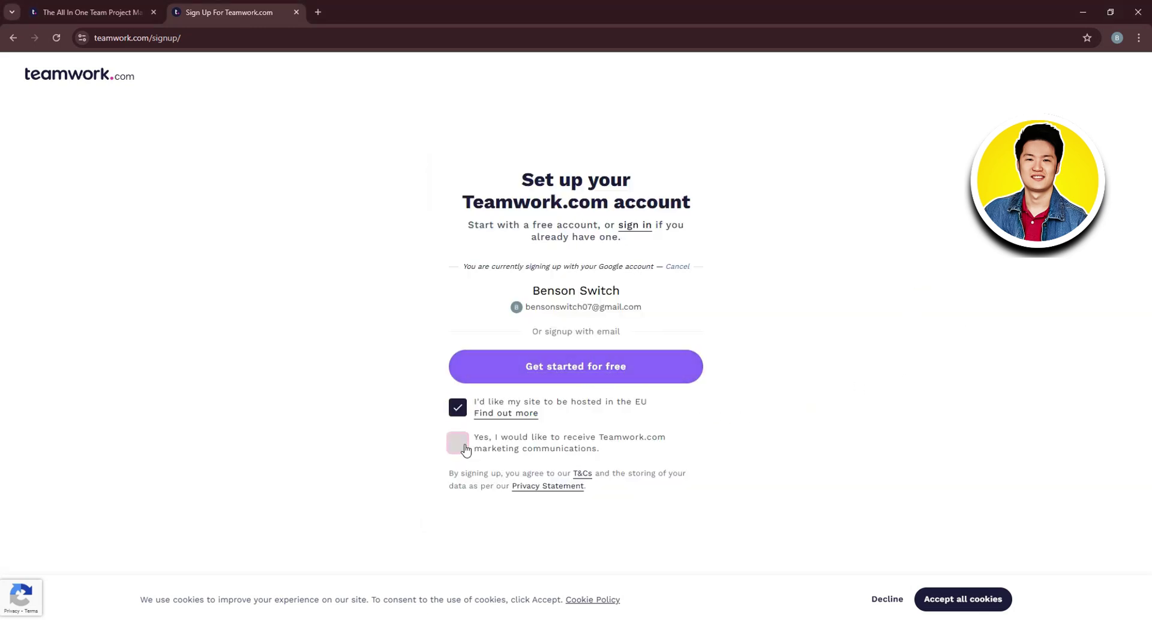
left_click(457, 443)
left_click(574, 371)
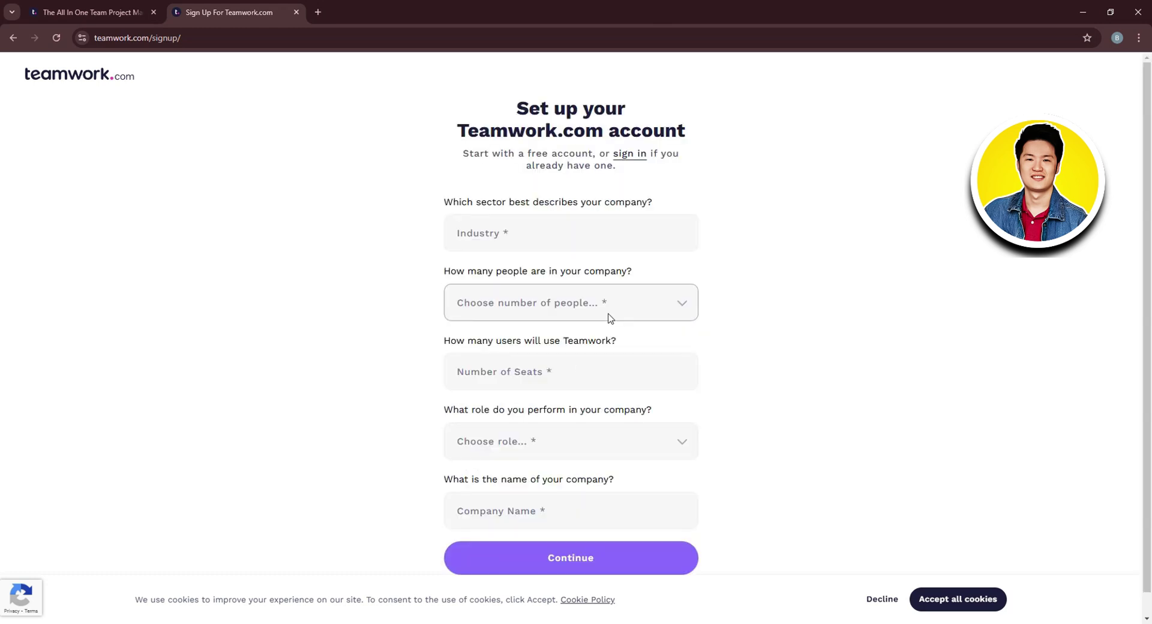
Set the company's industry to Creative Agency and its number of people to 1-5.
left_click(560, 223)
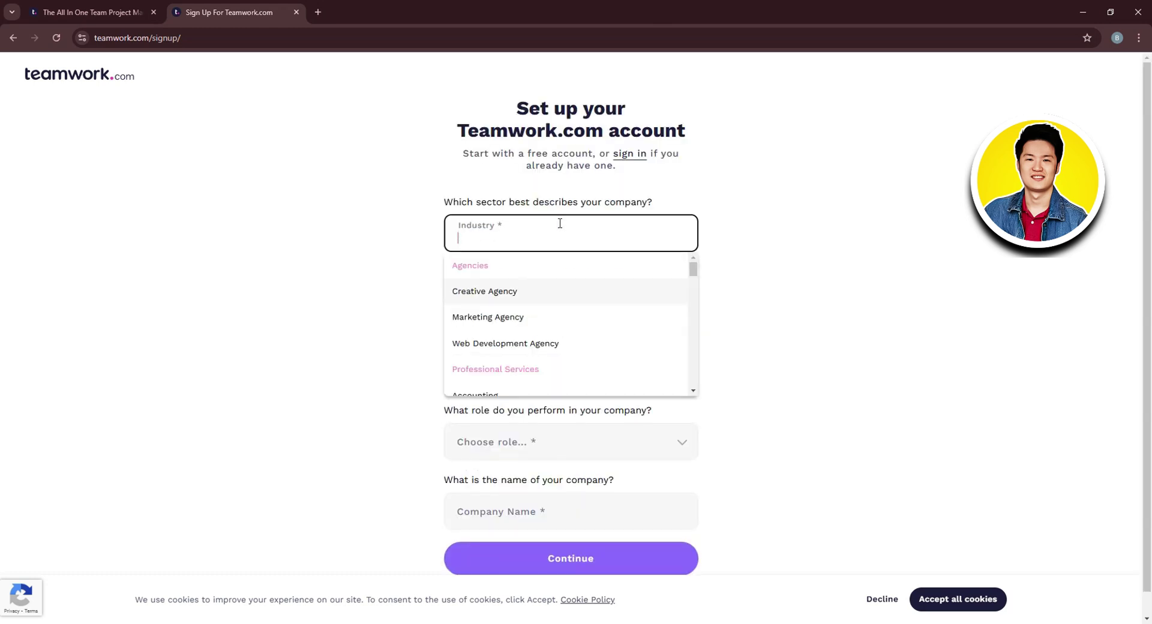
left_click(509, 290)
left_click(530, 303)
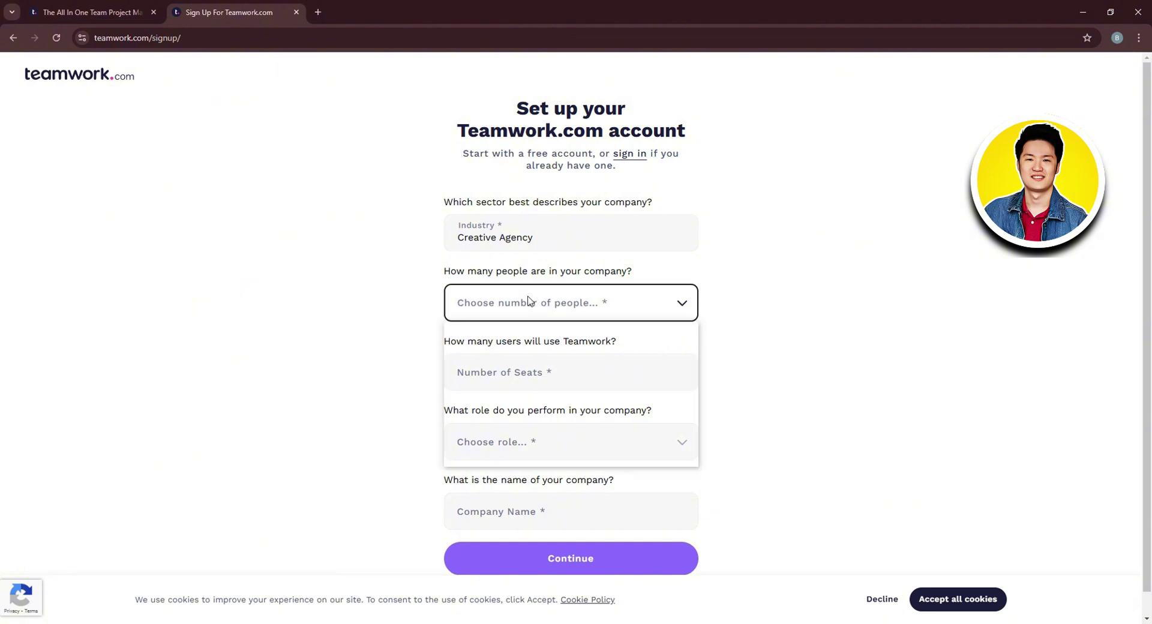
left_click(509, 344)
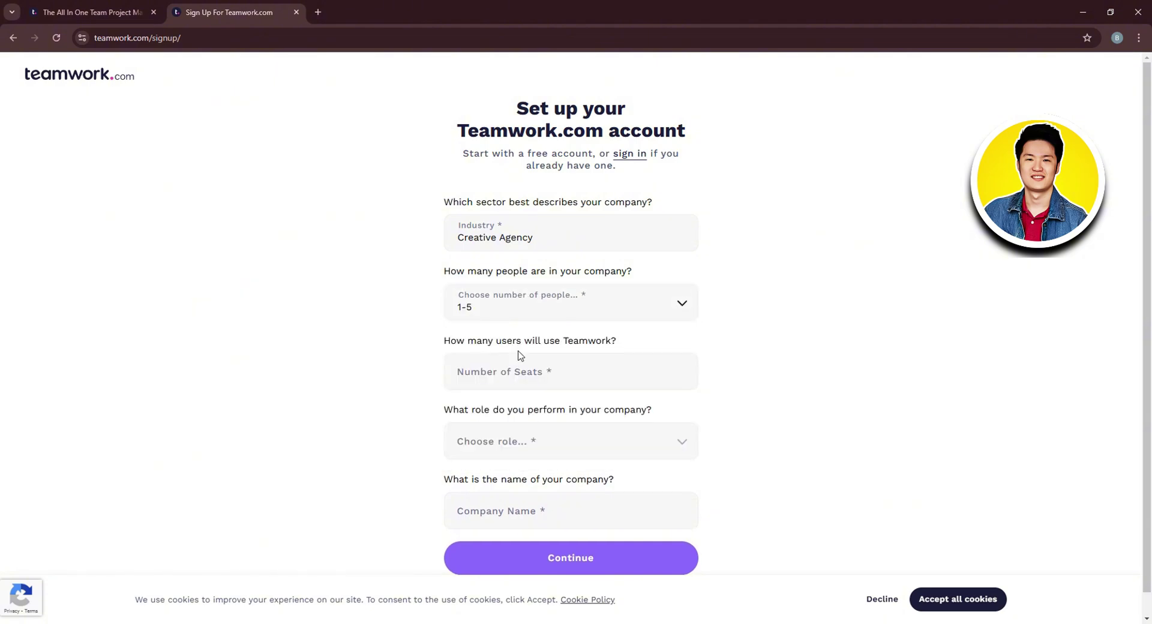
Complete the company details with 5 seats, the role Project Manager and the company name "tech developer", and submit them.
left_click(522, 370)
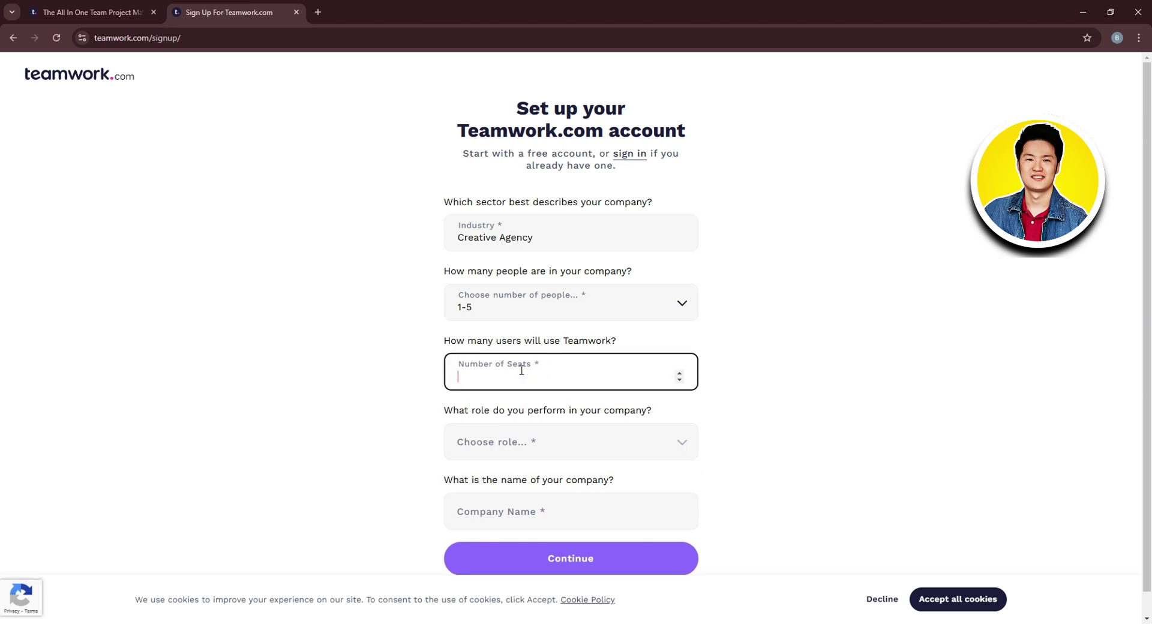
left_click(548, 450)
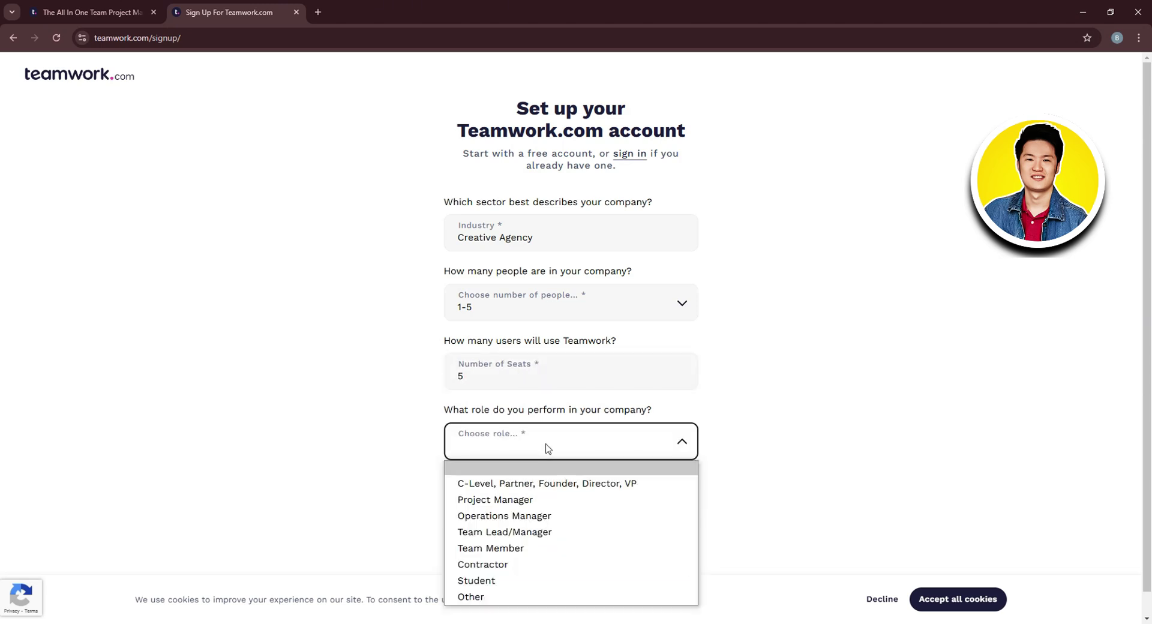
left_click(525, 500)
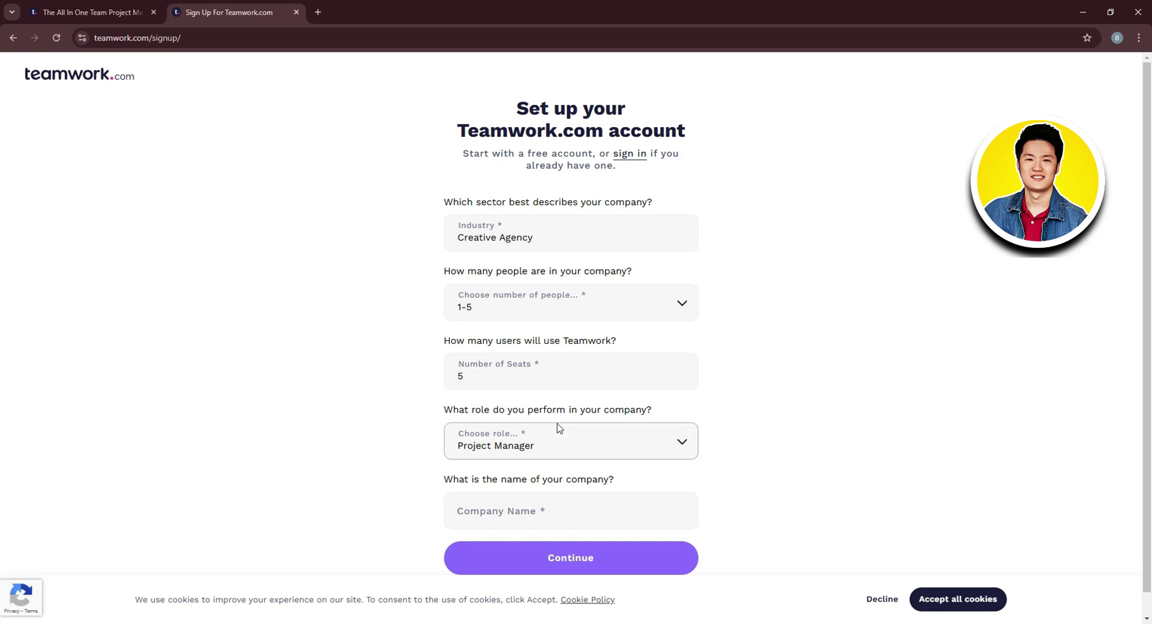
left_click(516, 518)
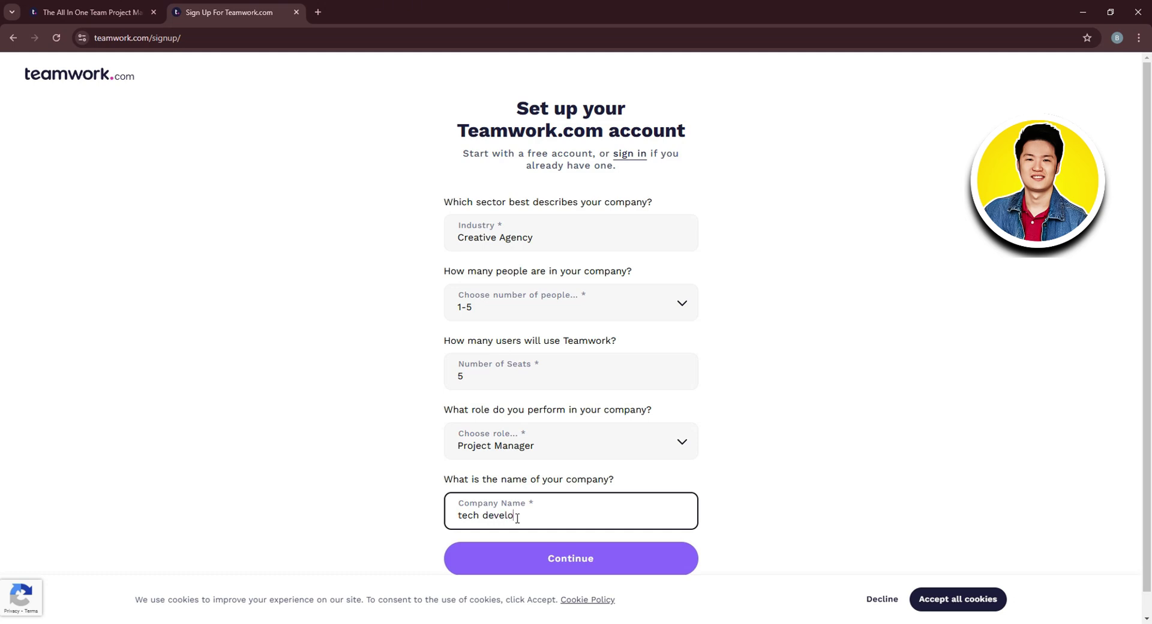
left_click(571, 561)
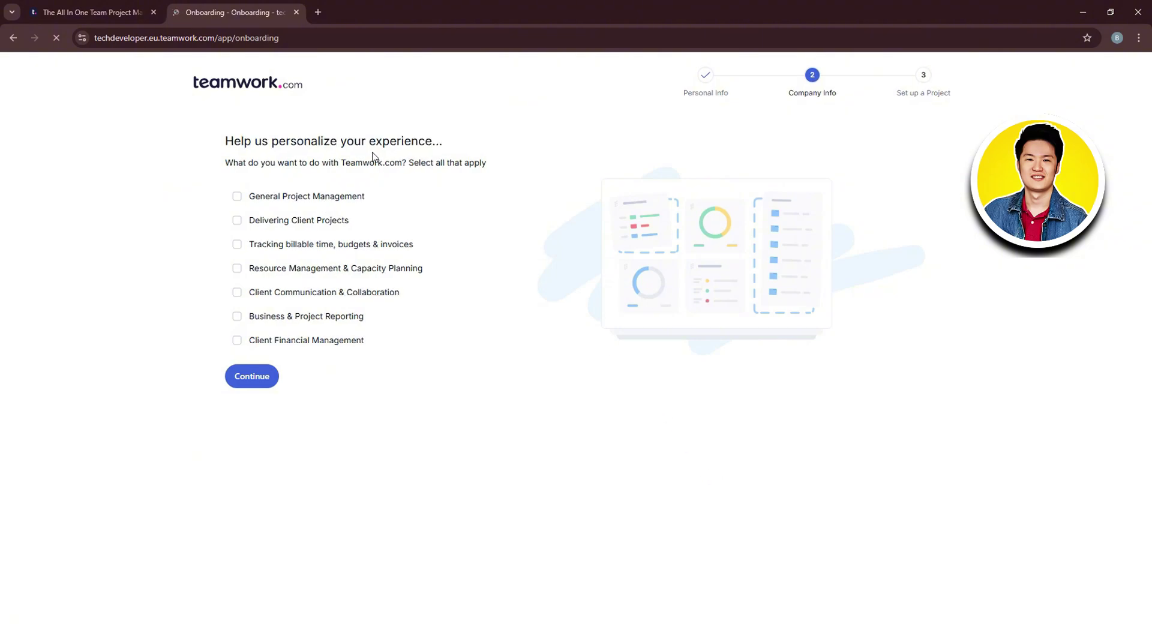
Choose General Project Management and Delivering Client Projects as the intended uses and continue the onboarding.
left_click(336, 200)
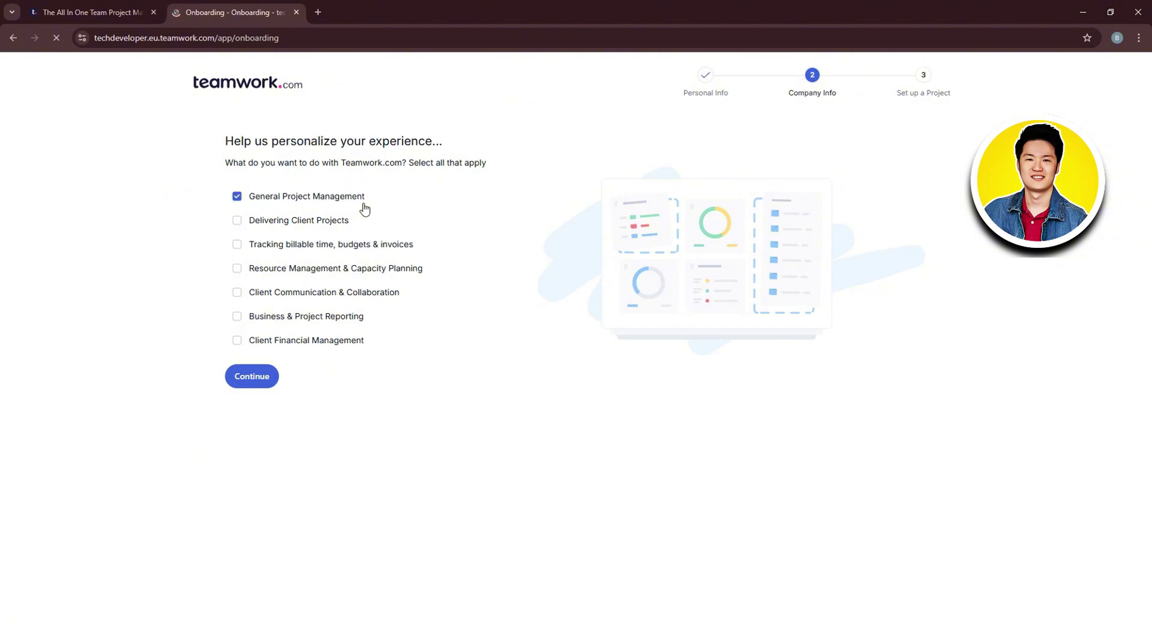
left_click(329, 223)
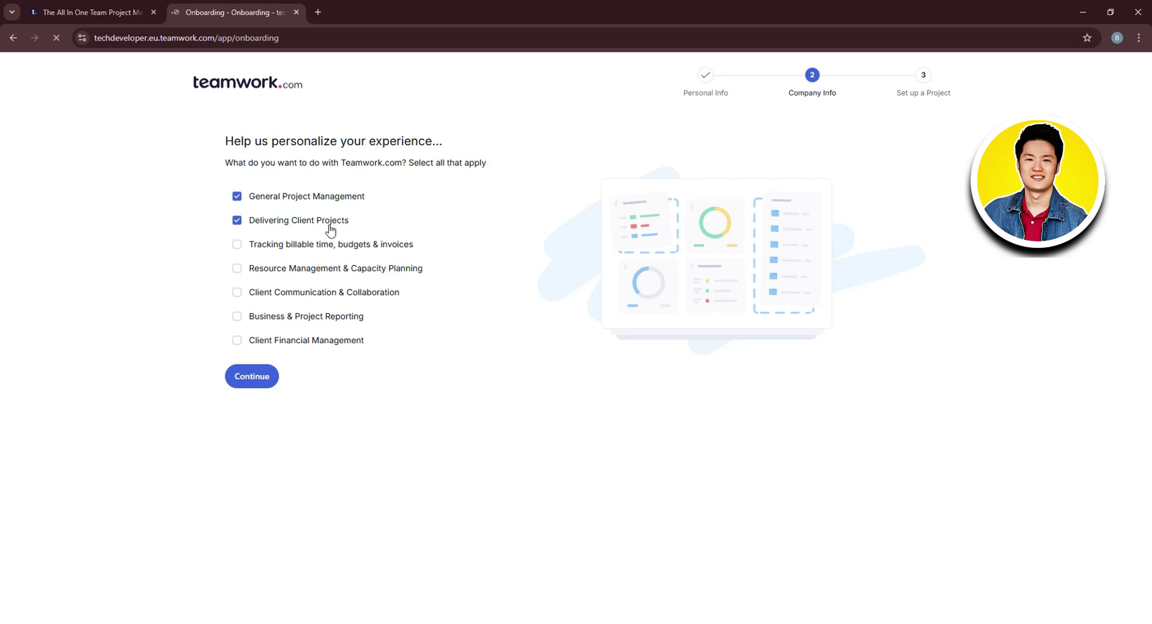
left_click(245, 383)
Name the first project "Tutorial" and block the site's notification request.
left_click(356, 199)
type("Tut")
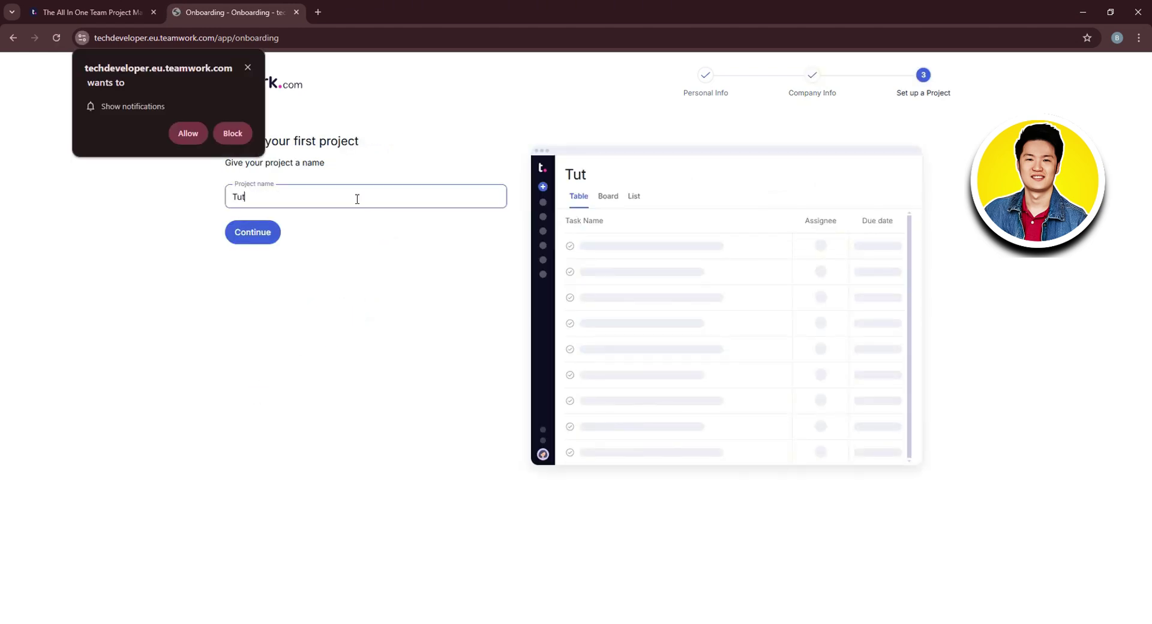
type("orial")
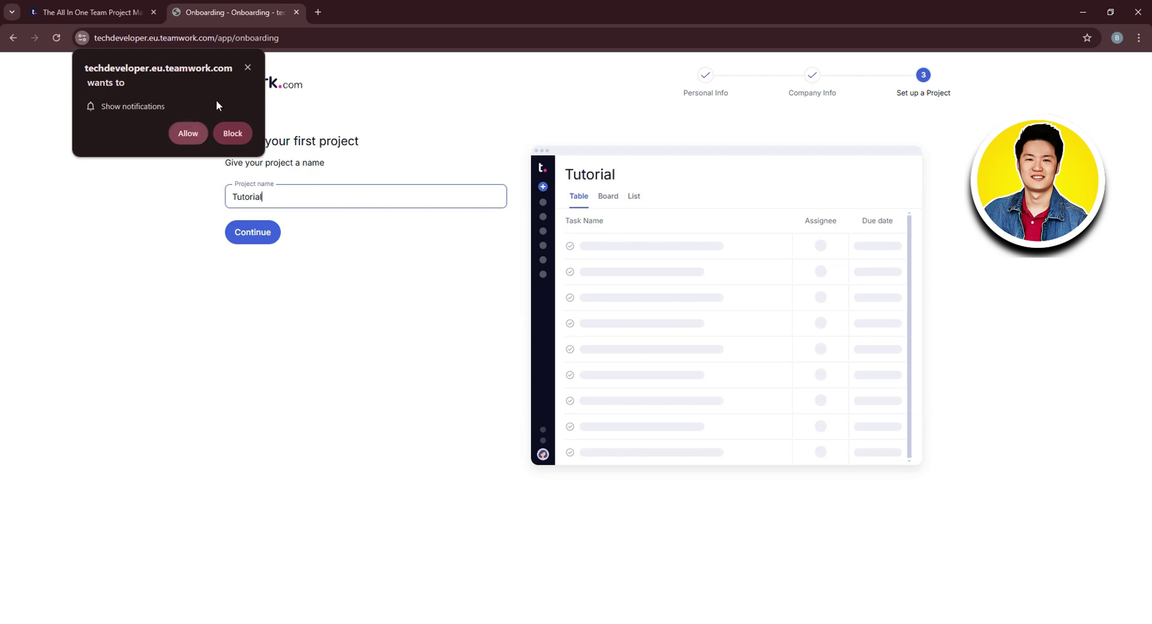
left_click(231, 133)
left_click(258, 234)
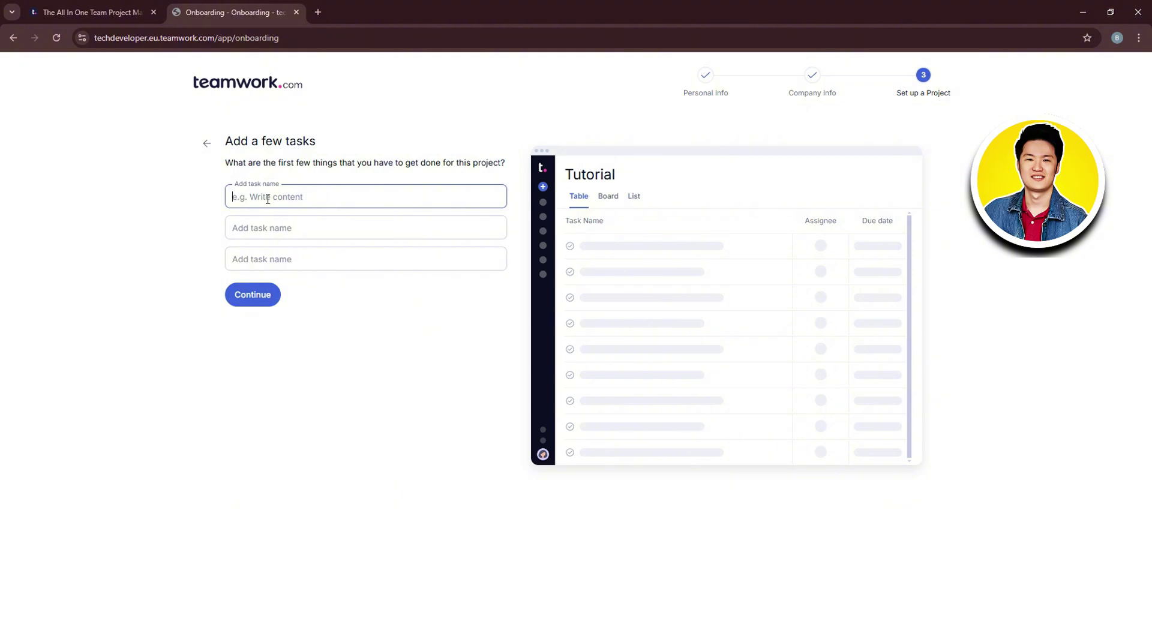
Add a first task named "home" and choose the Table view for the project after previewing Board and List.
type("home")
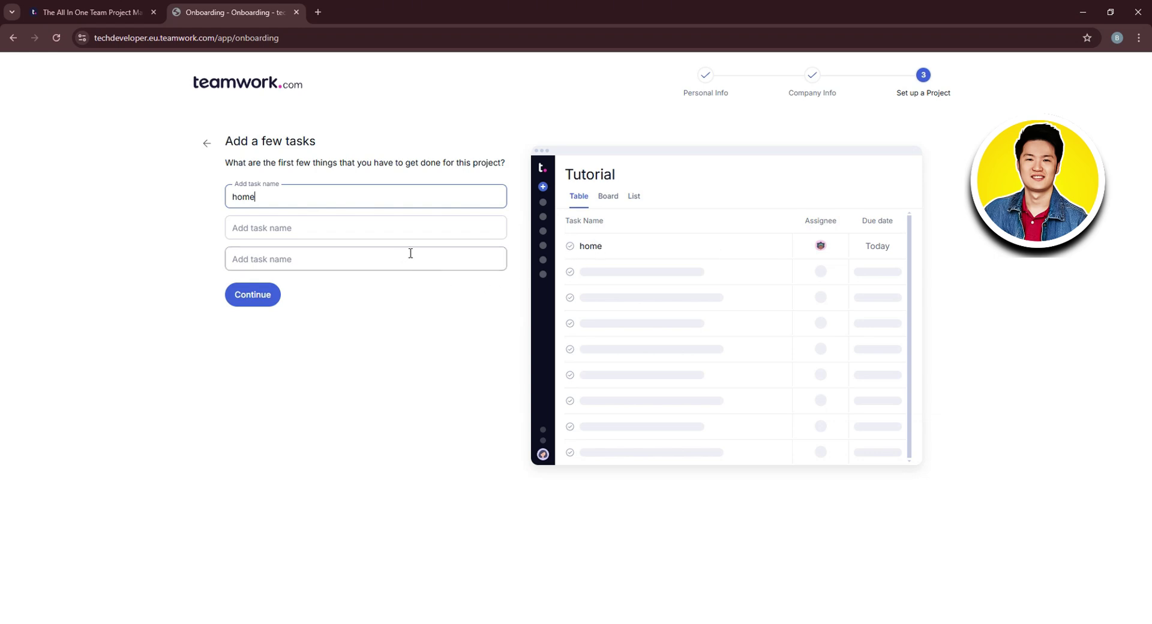
left_click(253, 295)
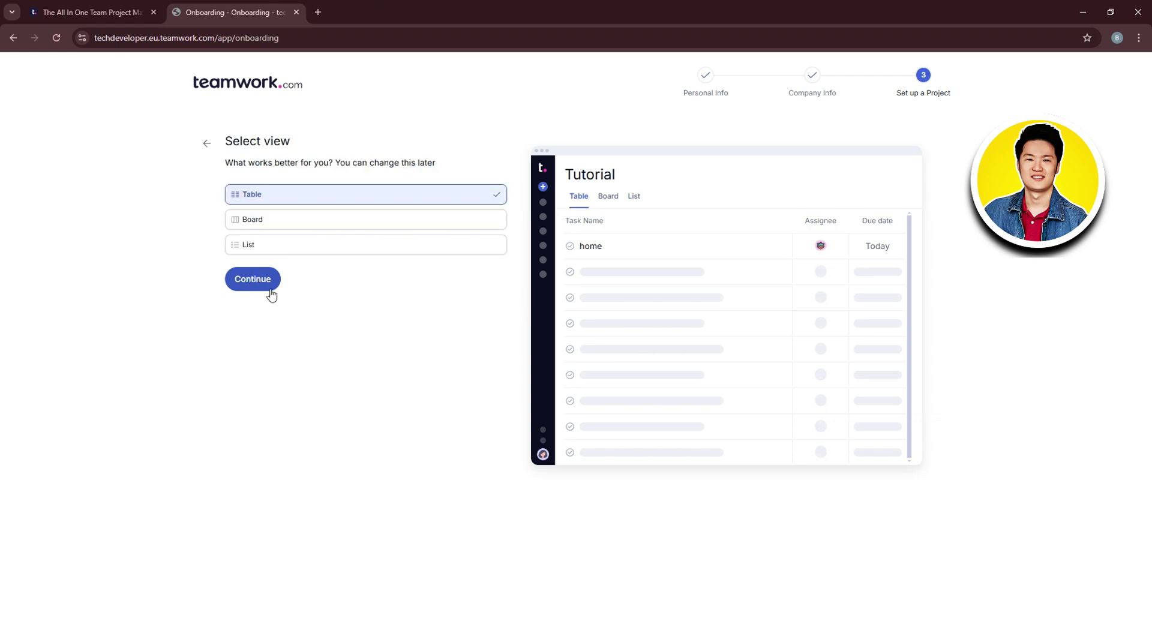
left_click(294, 220)
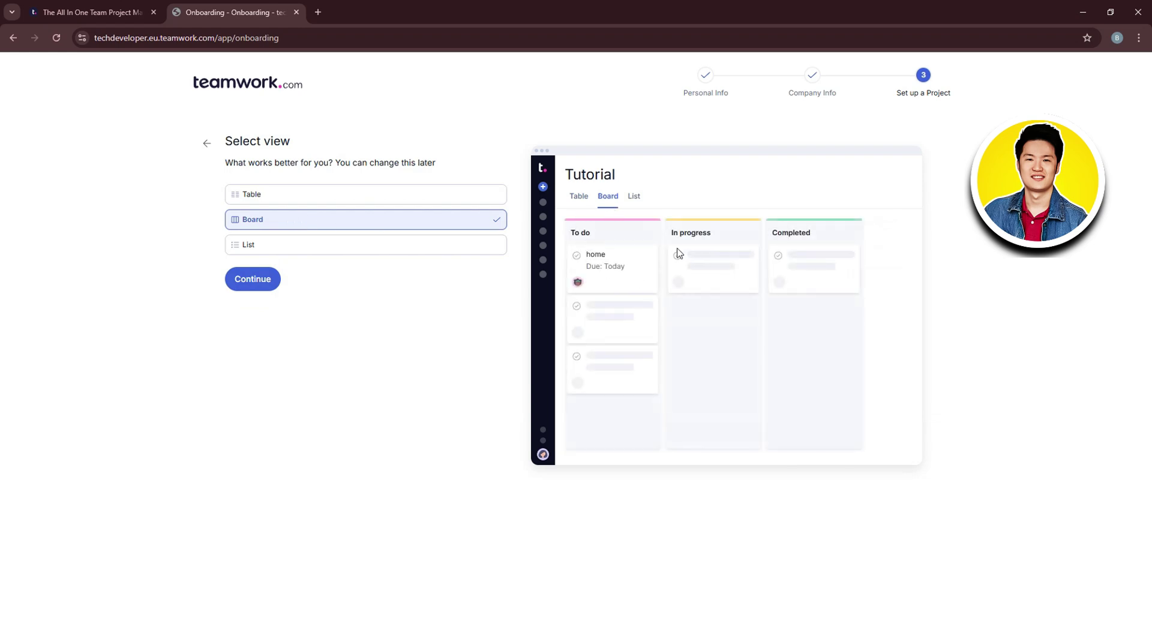
left_click(376, 245)
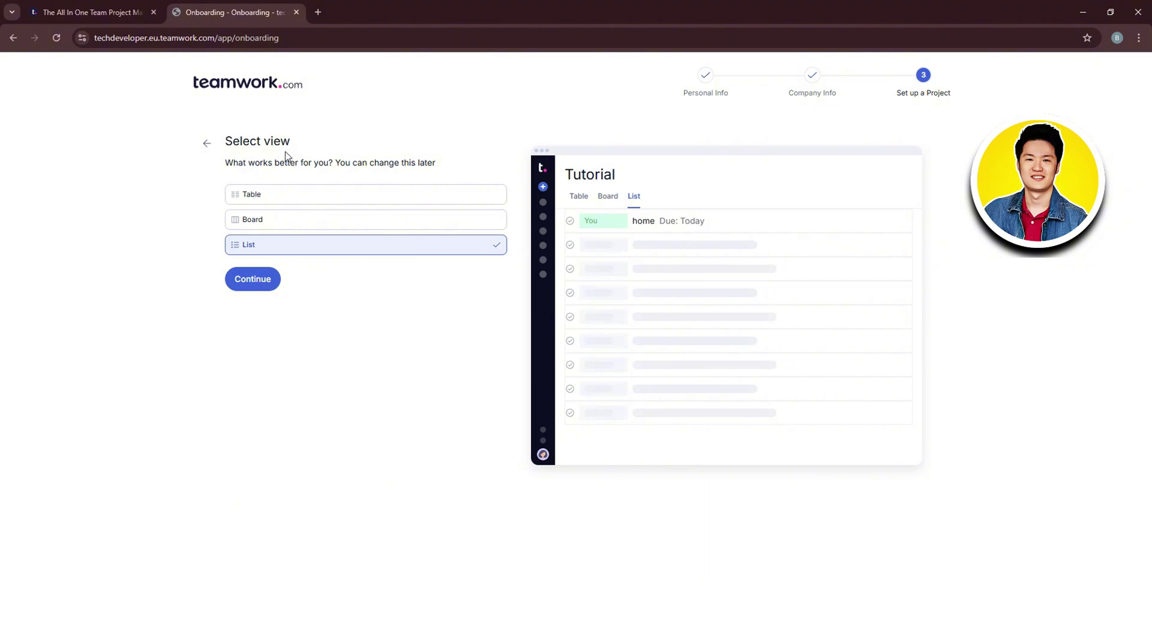
left_click(288, 200)
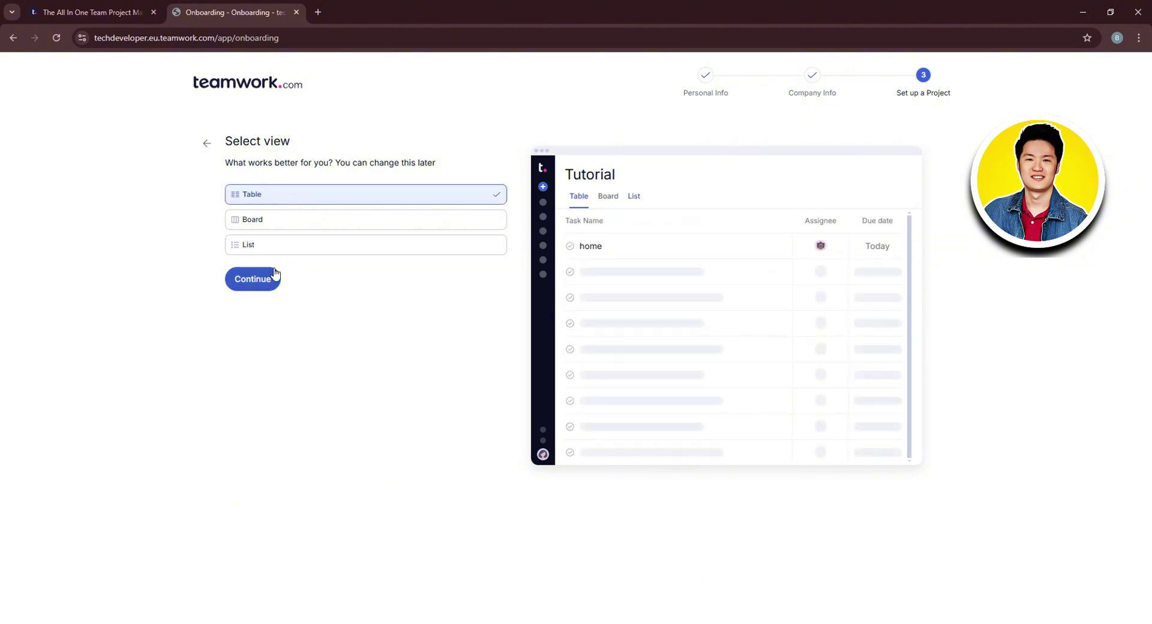
left_click(255, 280)
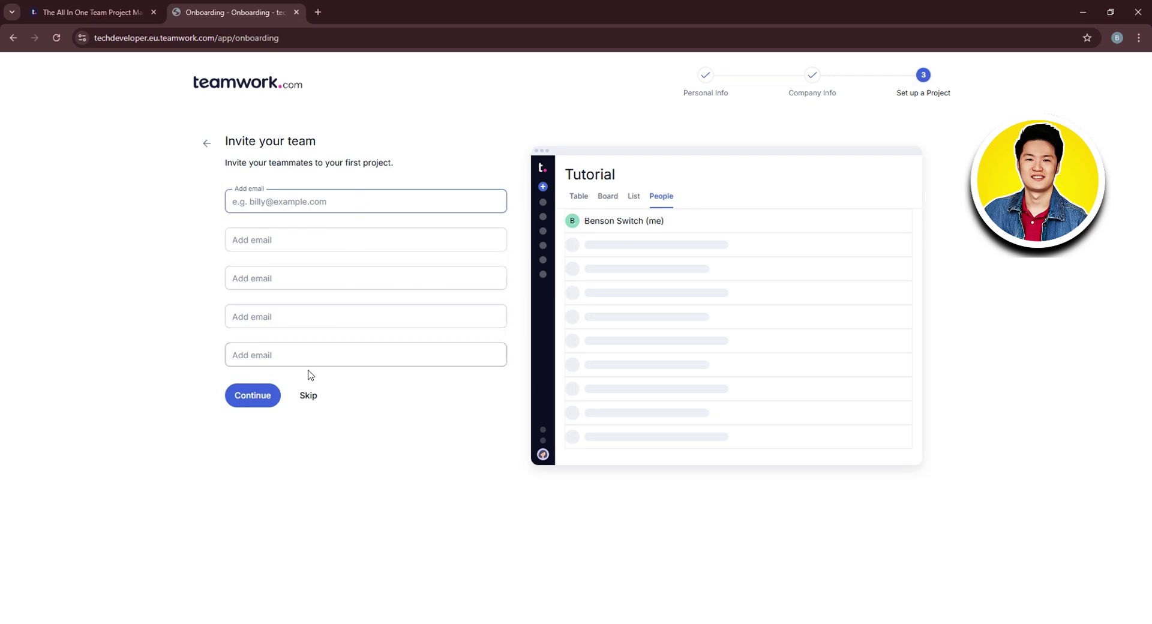
Skip inviting teammates and finish the onboarding with Social Media as the way of hearing about Teamwork.com.
left_click(316, 397)
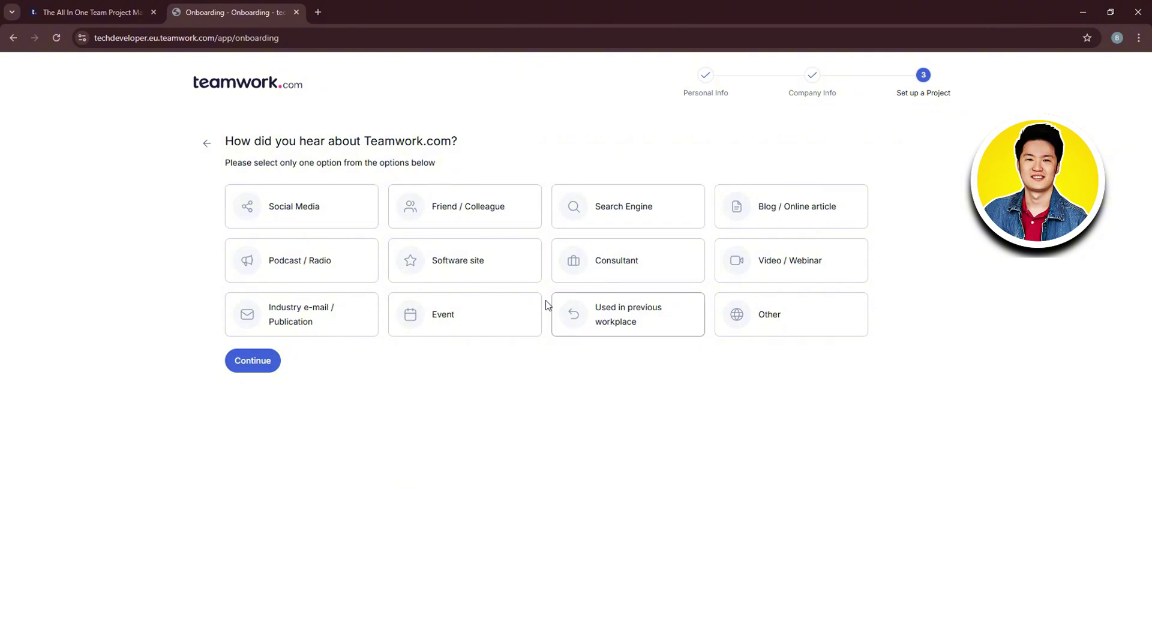
left_click(768, 261)
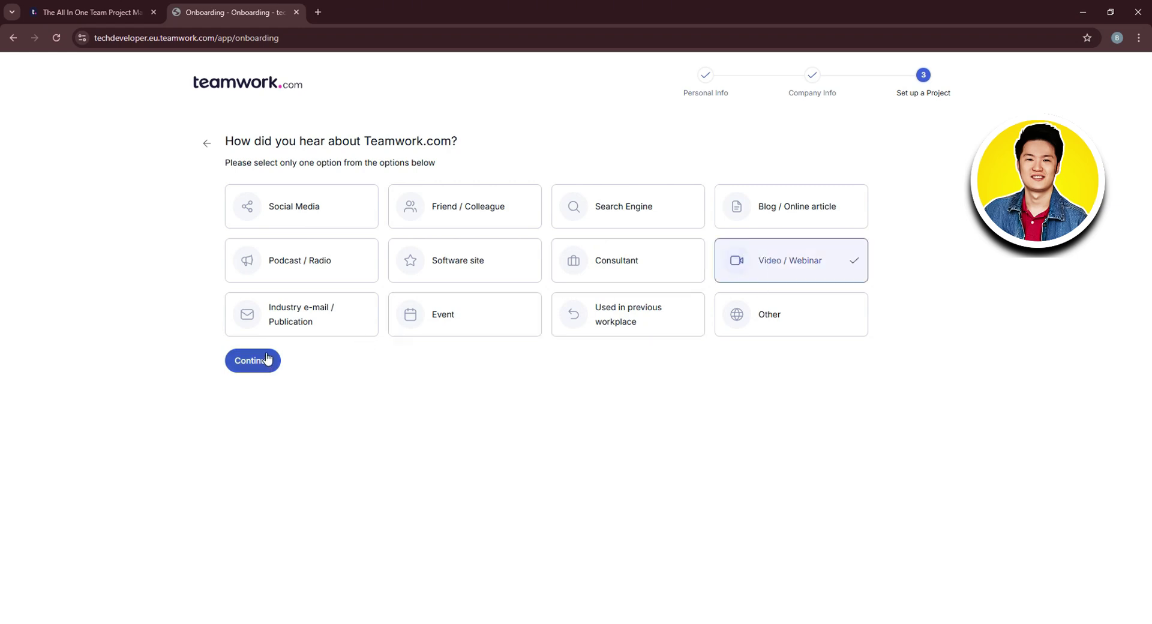
left_click(311, 210)
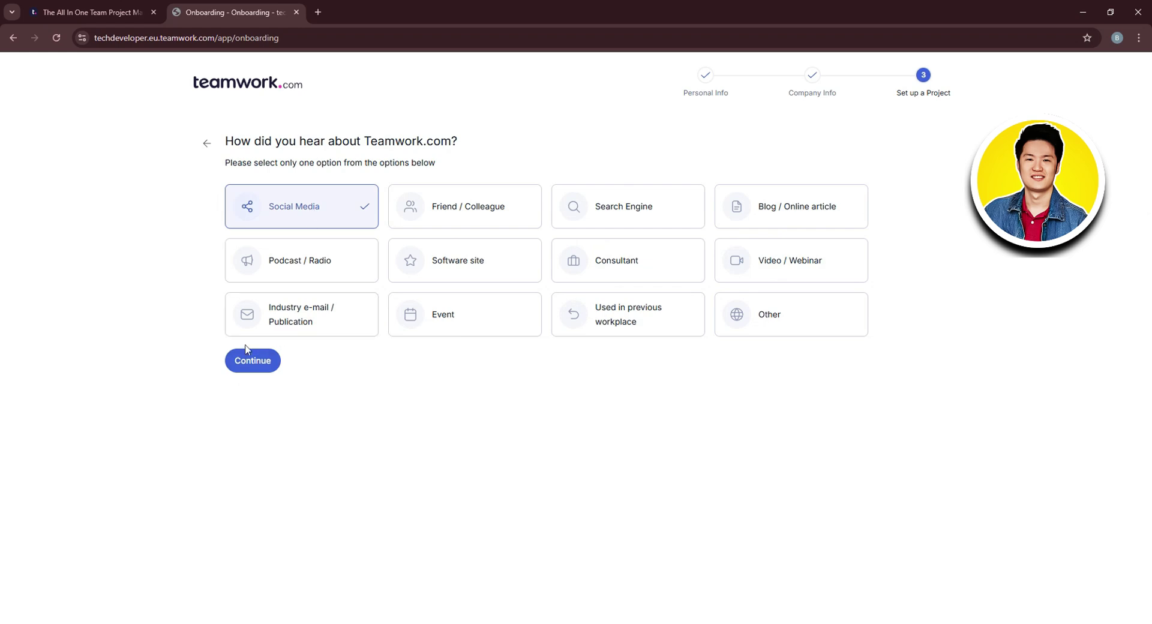
left_click(256, 363)
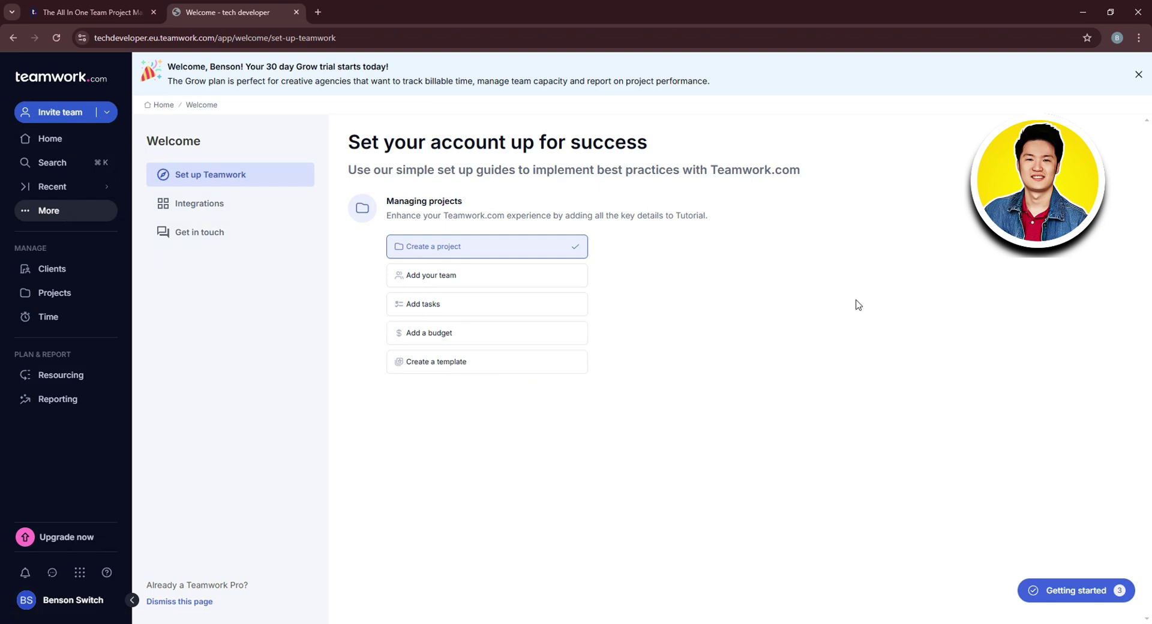
View the list of items that can be created and the team invitation form, and cancel the invitation.
left_click(111, 114)
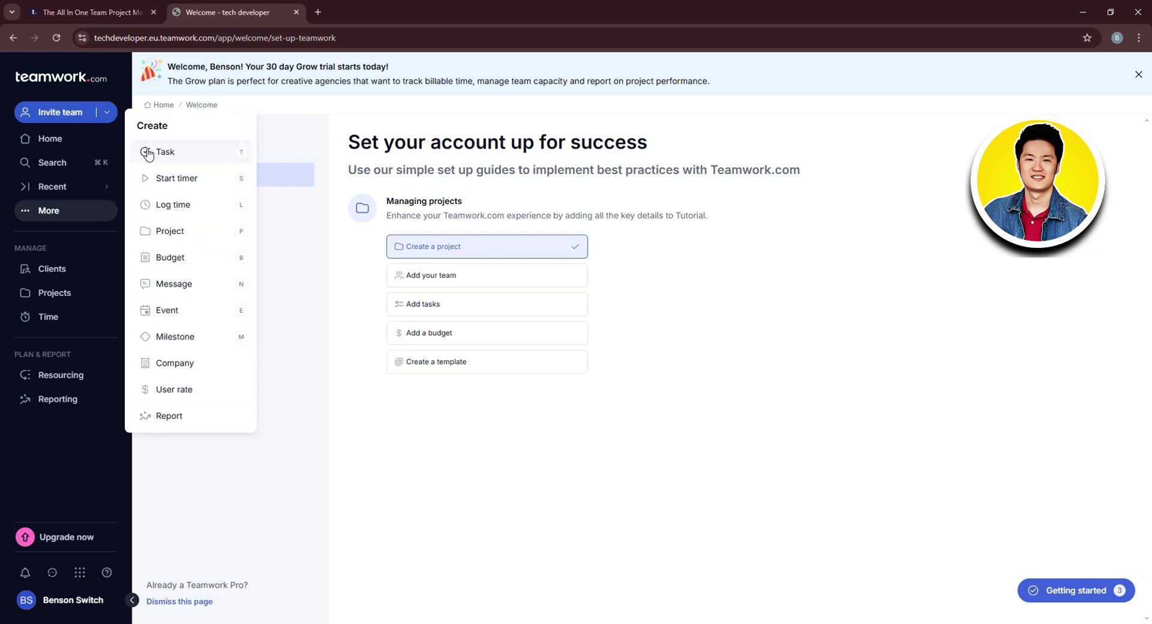
left_click(81, 108)
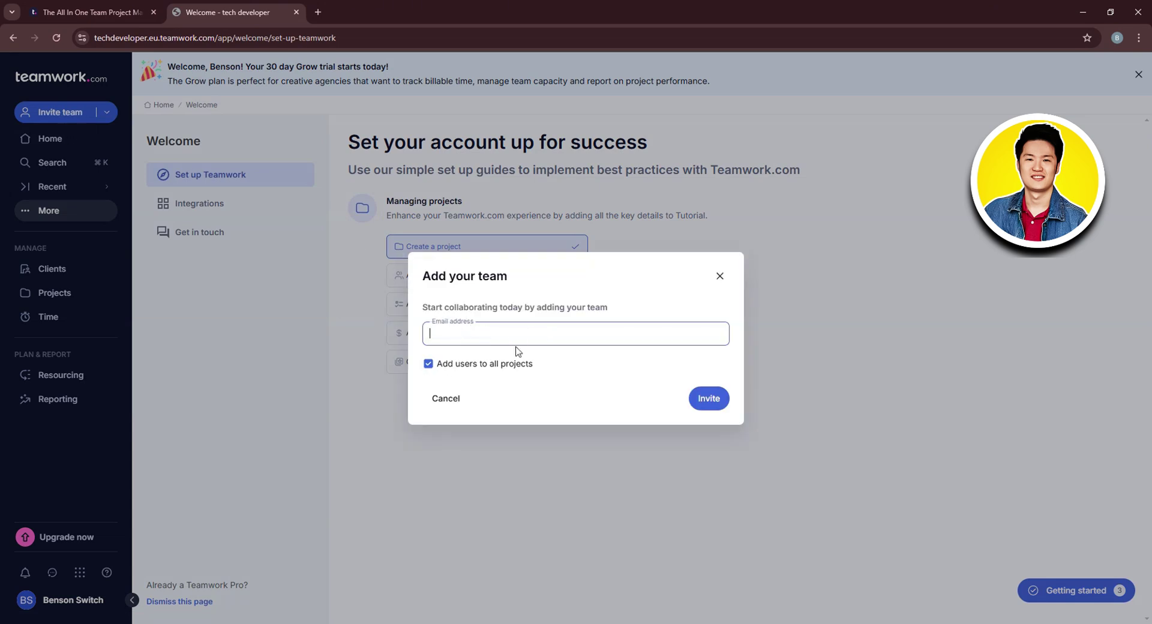
left_click(451, 399)
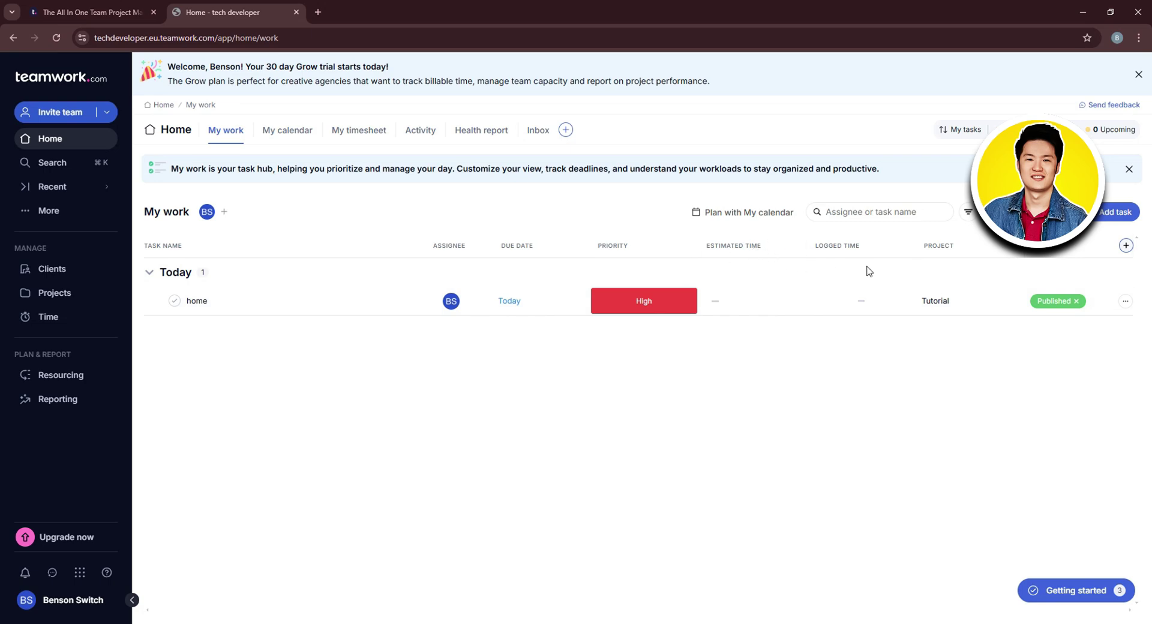
Open the workspace search and look through its Projects, Tasks and Milestones categories.
left_click(58, 164)
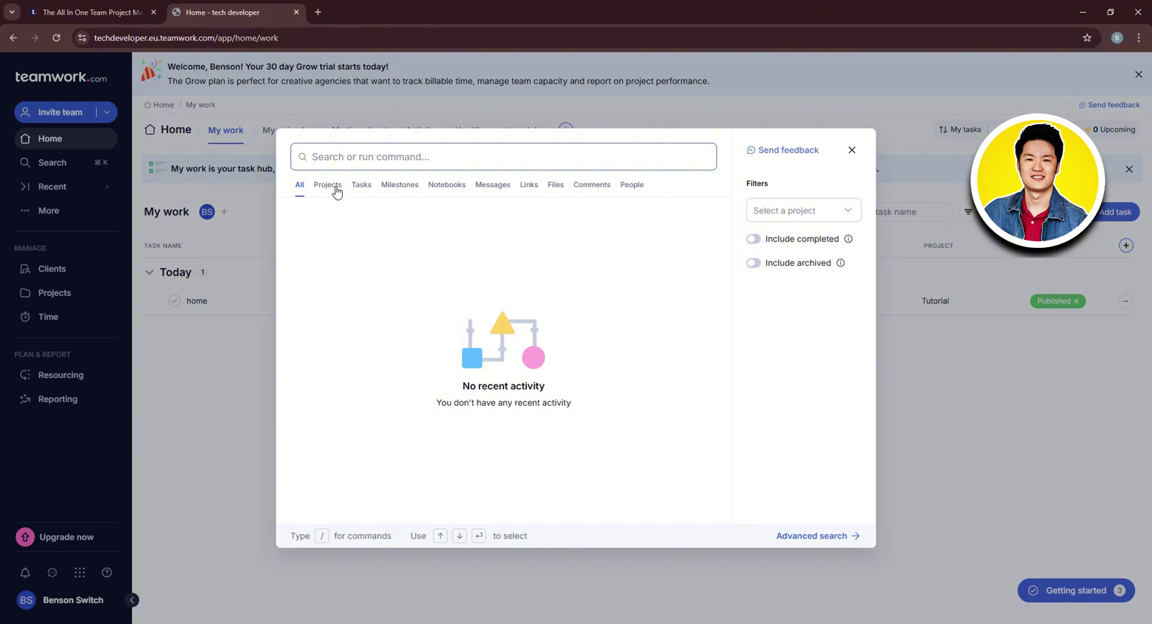
left_click(335, 191)
left_click(362, 188)
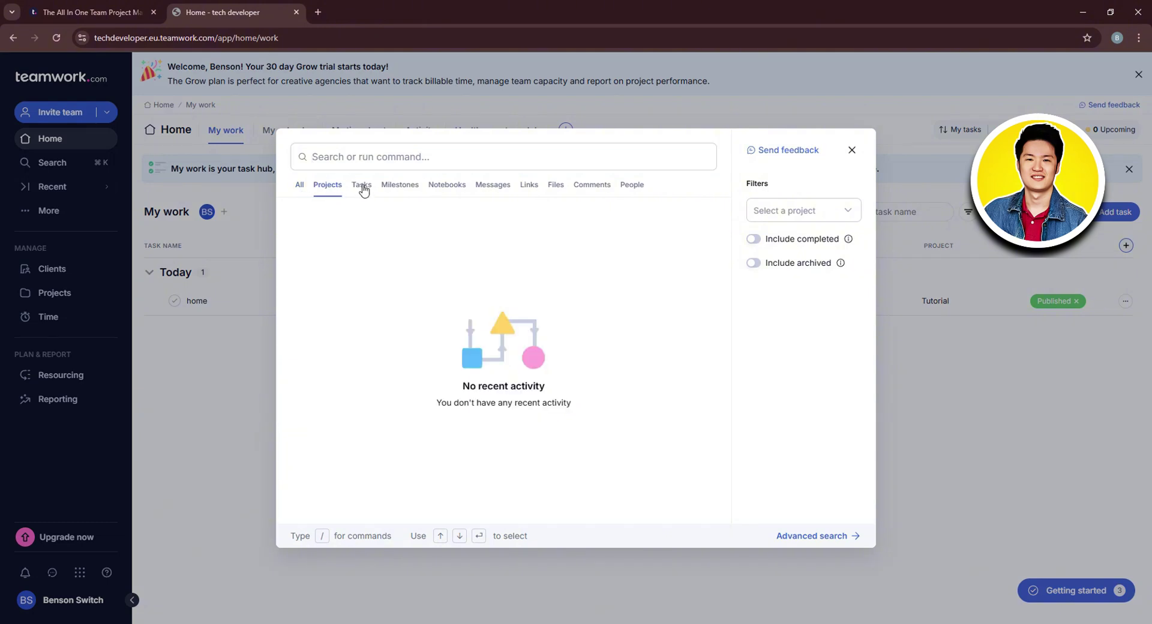
left_click(414, 189)
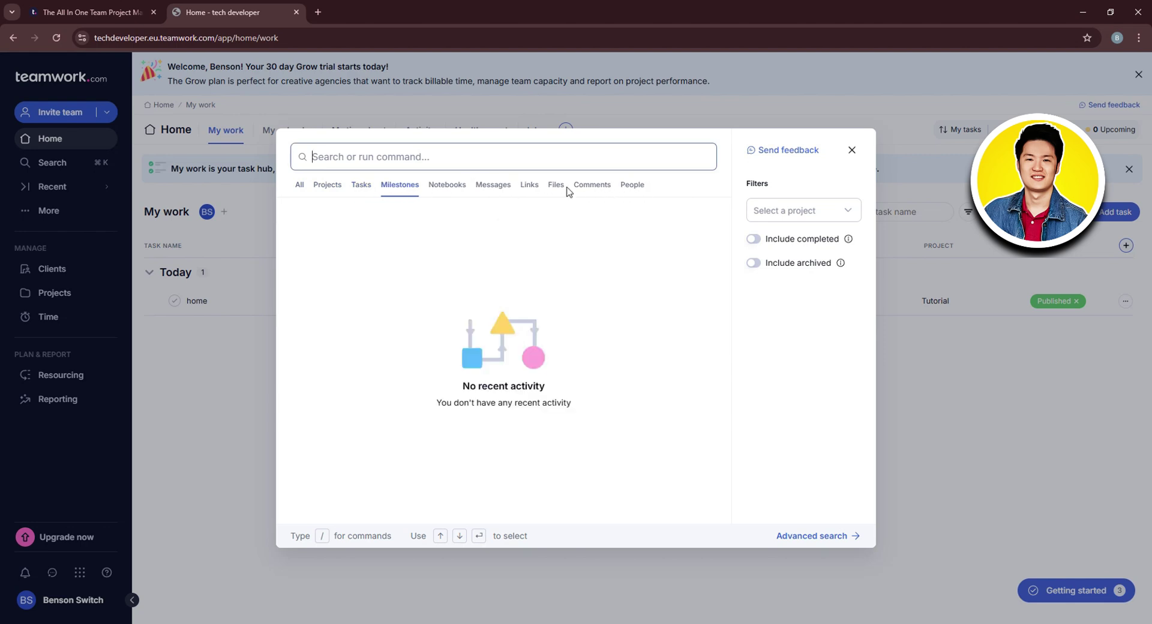
Examine the search's project filter for all projects and its Include completed and Include archived options, and close the search.
left_click(835, 210)
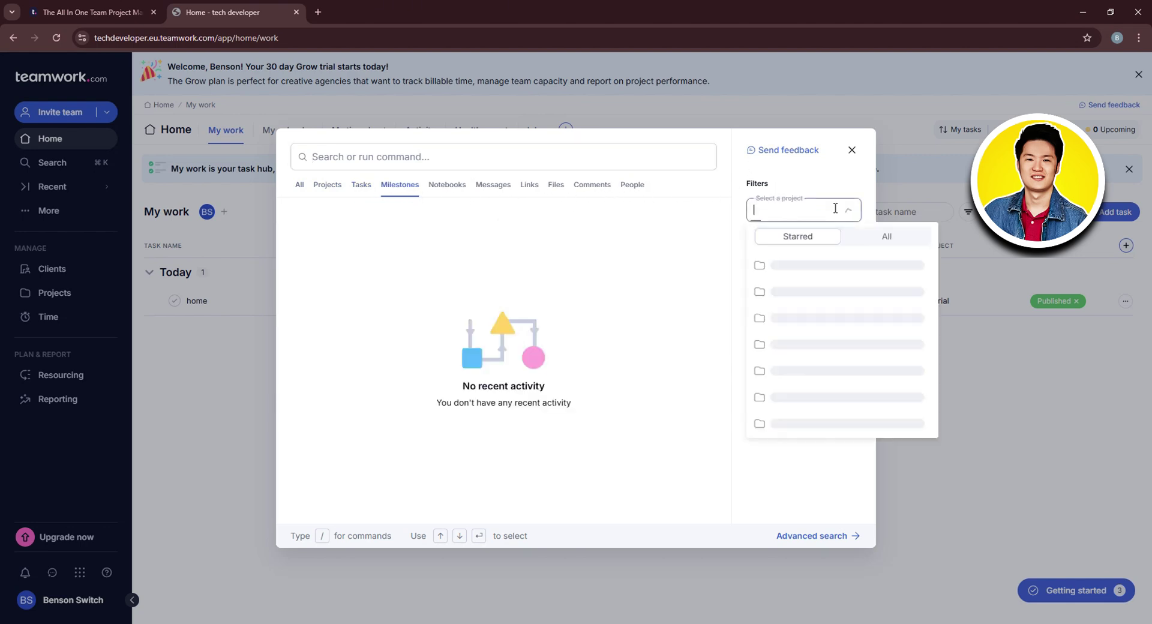
left_click(877, 240)
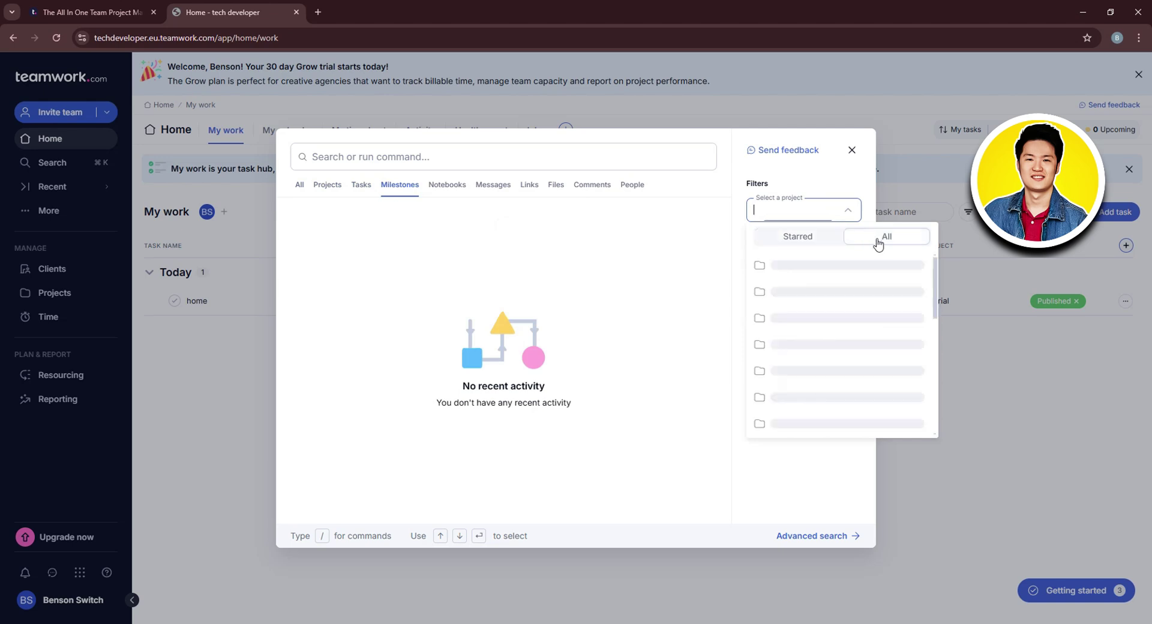
left_click(847, 210)
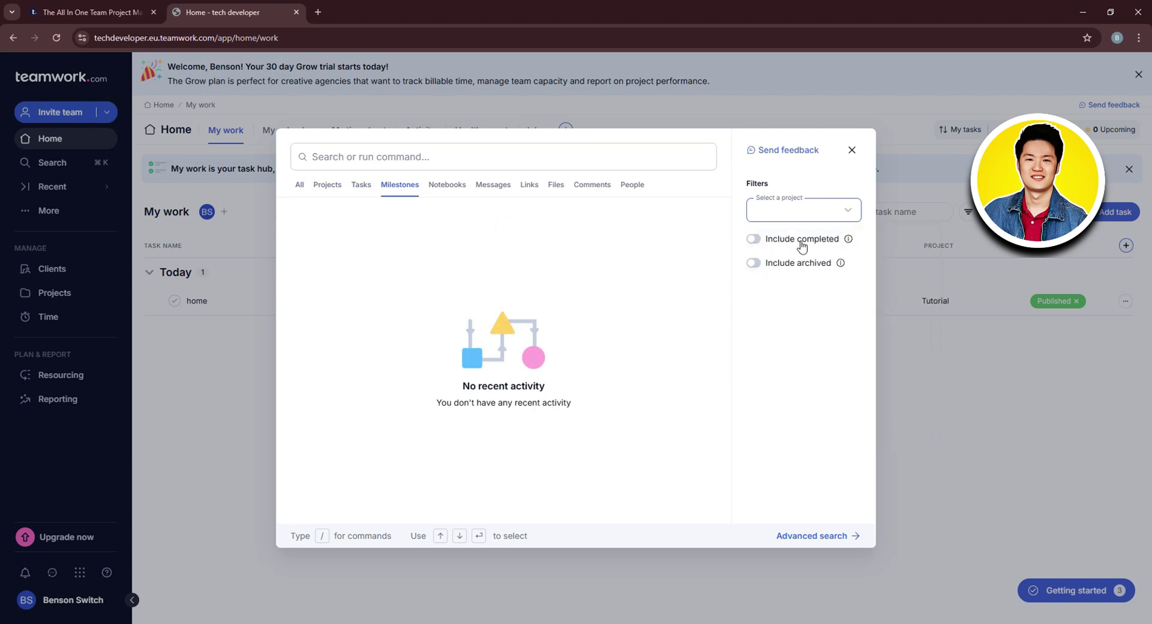
left_click(801, 243)
left_click(802, 242)
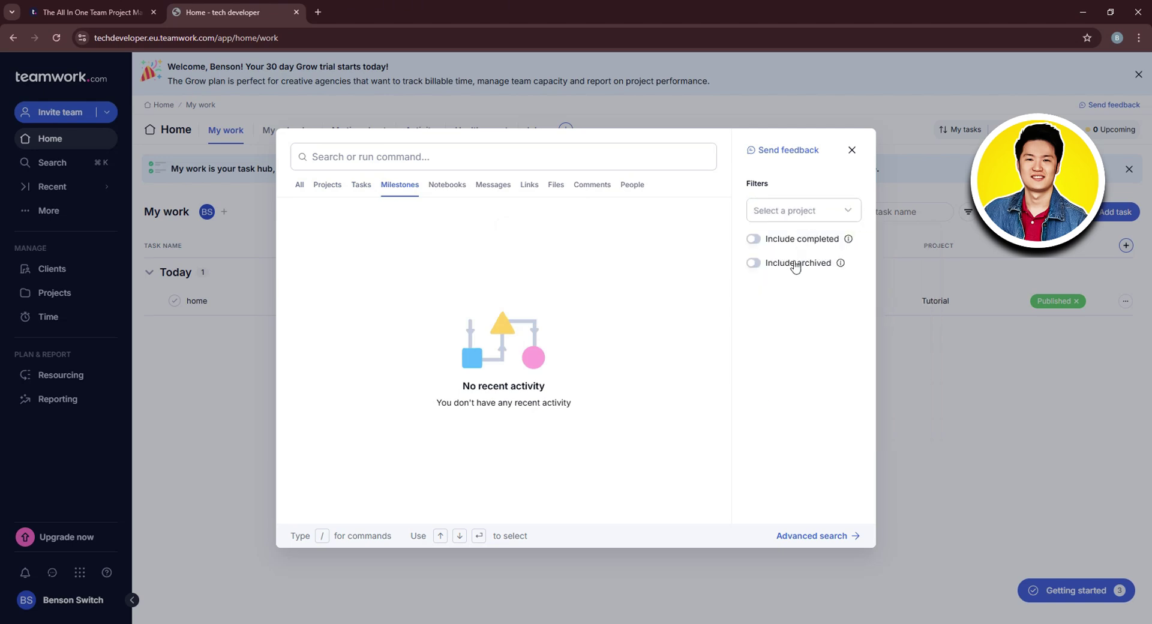
left_click(796, 264)
left_click(797, 265)
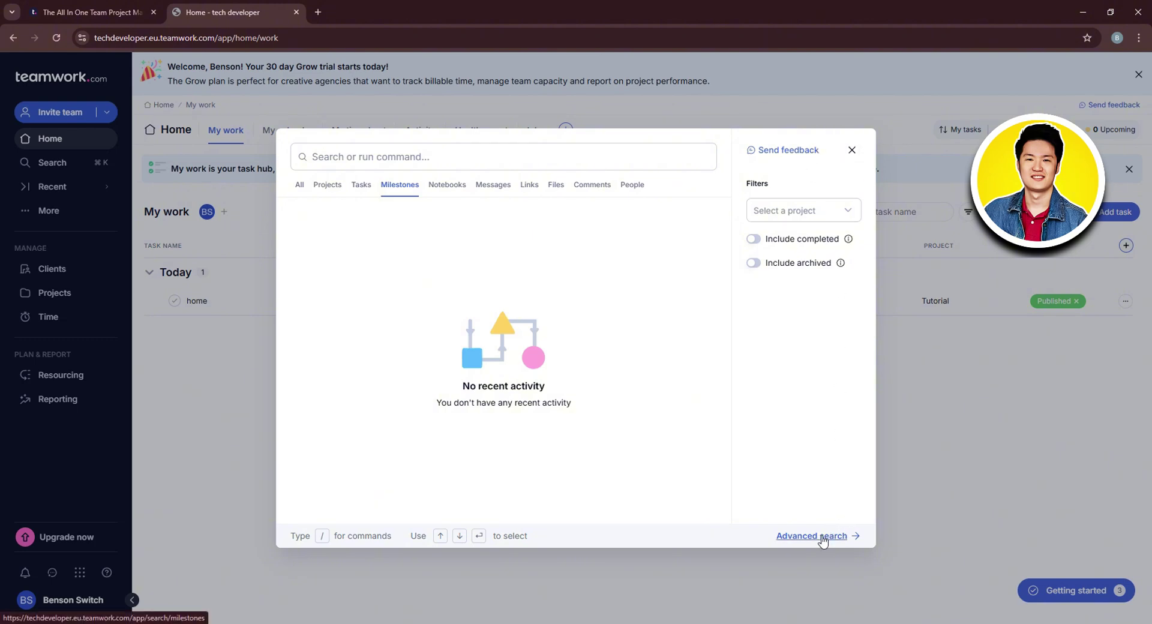
left_click(851, 150)
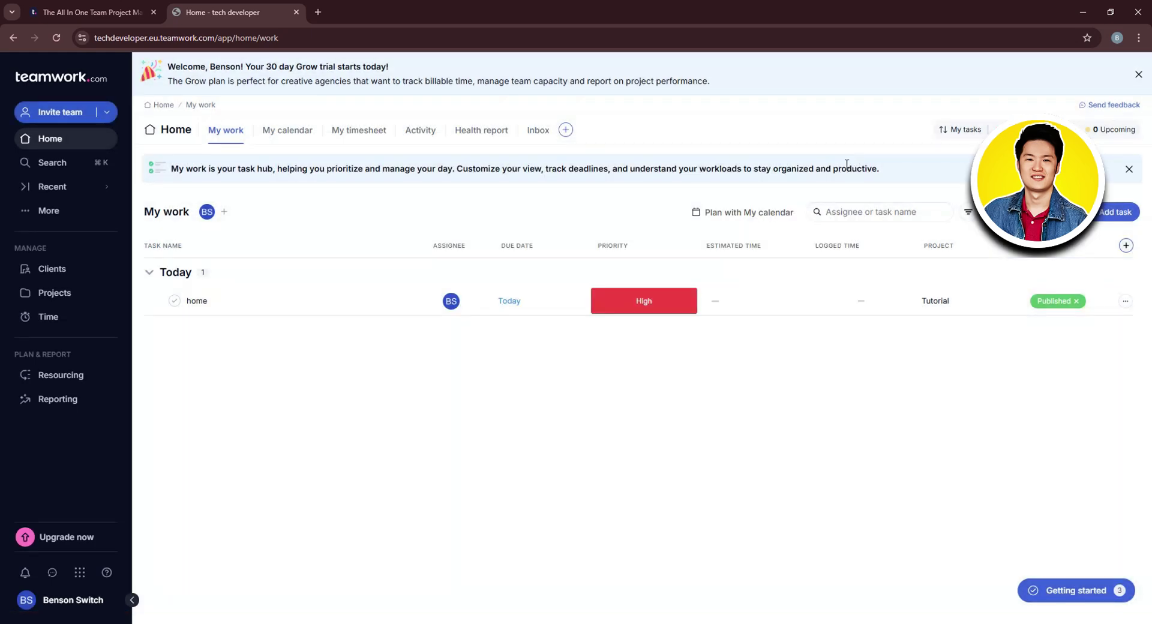
Look through the recent projects overview, including its Starred, All and Categories listings.
left_click(56, 189)
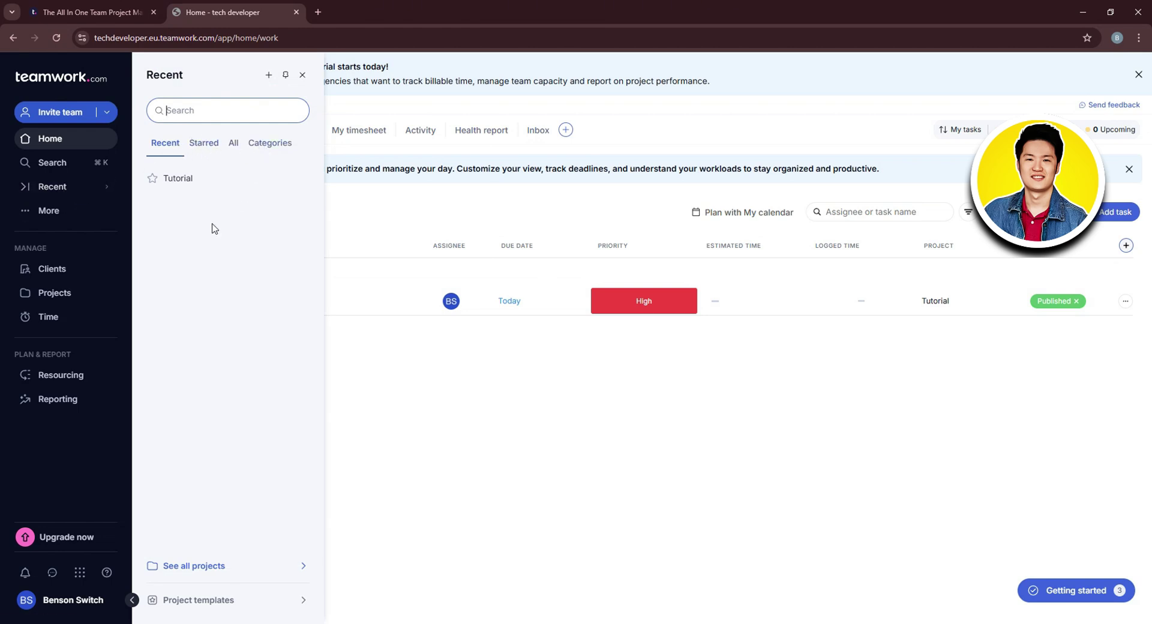
left_click(203, 144)
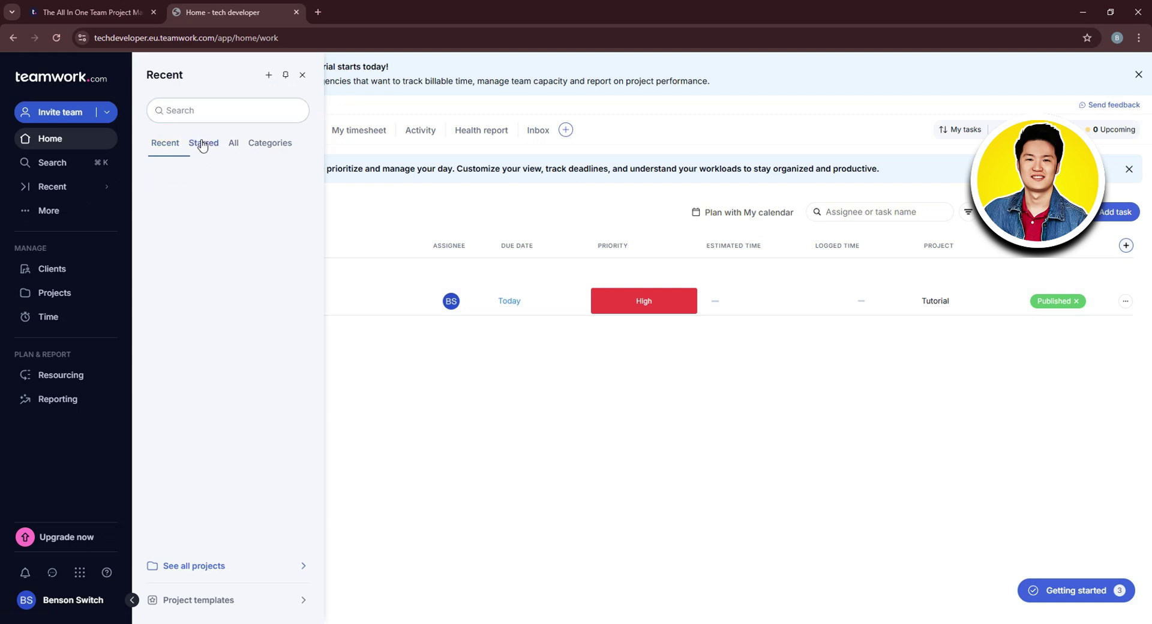
left_click(234, 144)
left_click(276, 146)
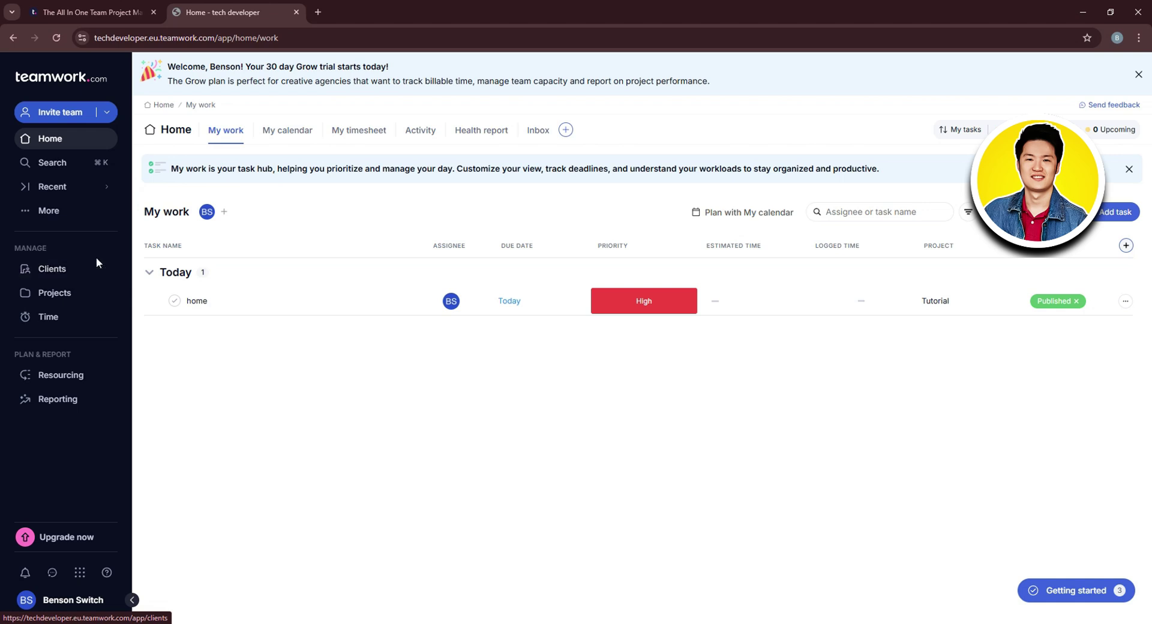
Open the Clients page and set the health of the tech developer client to Needs attention.
left_click(58, 275)
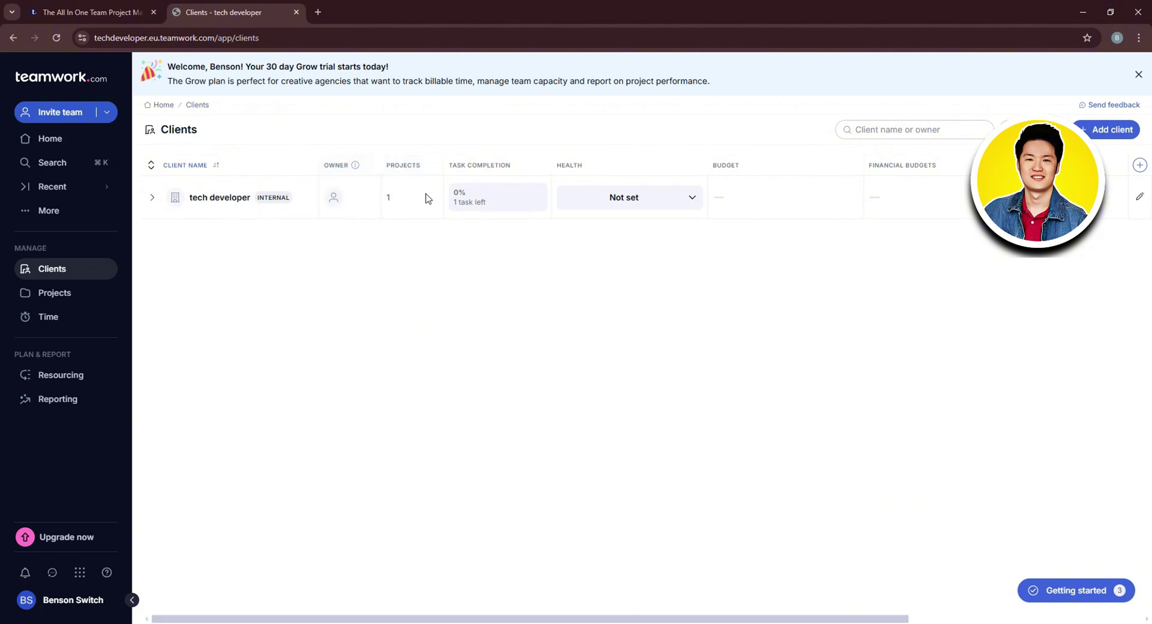
left_click(662, 198)
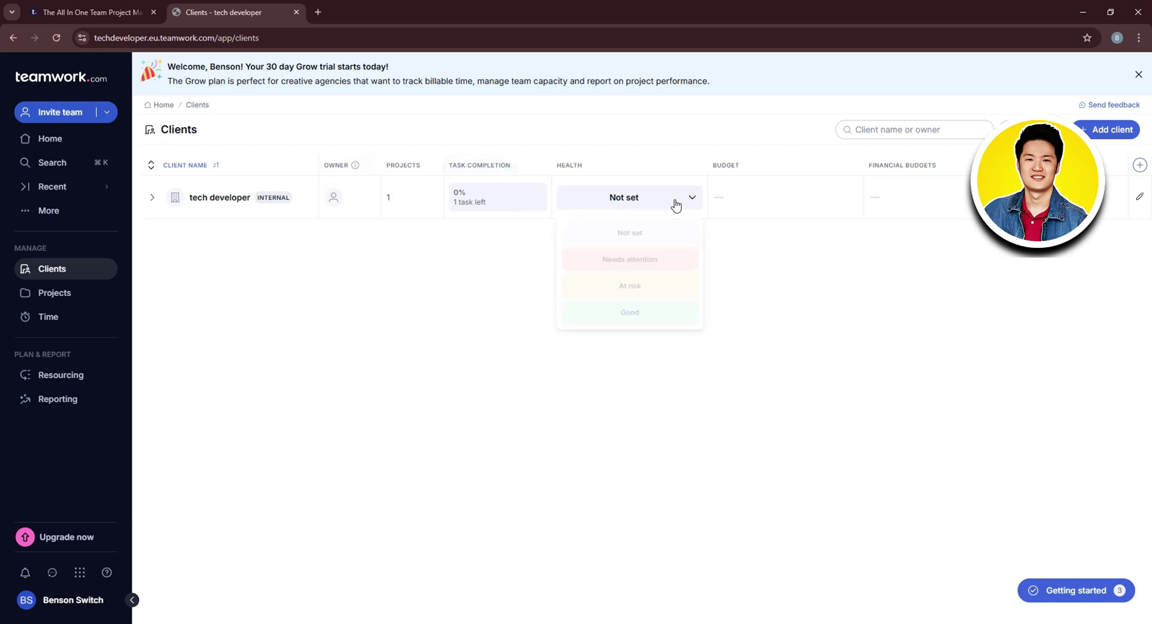
left_click(662, 261)
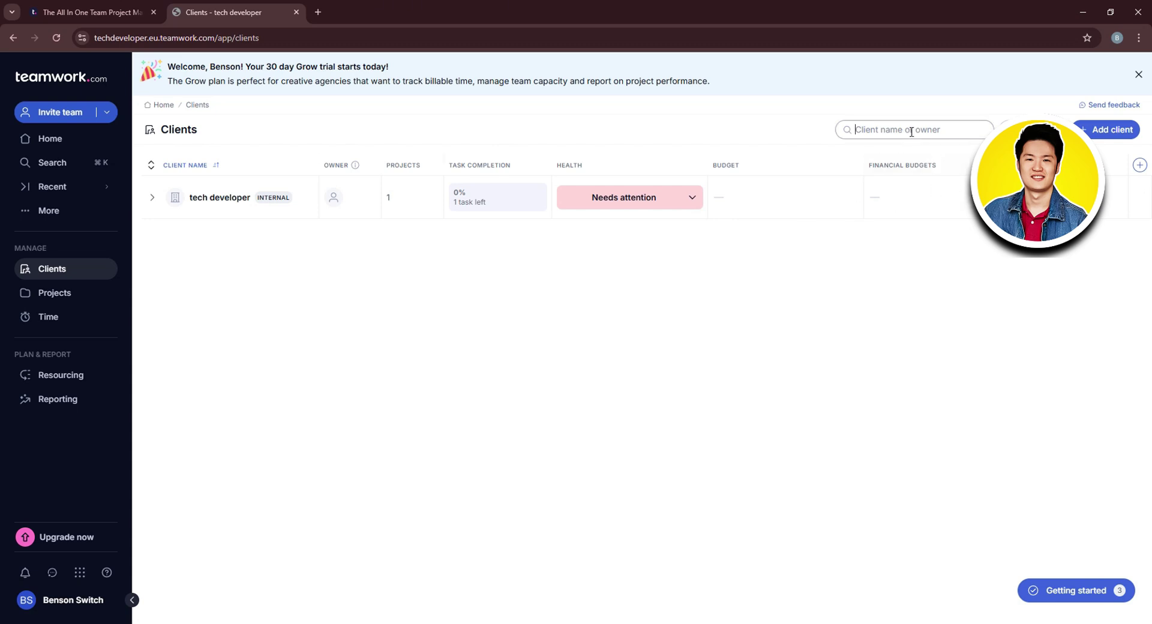
View the available filters and export options for the client list.
left_click(1020, 130)
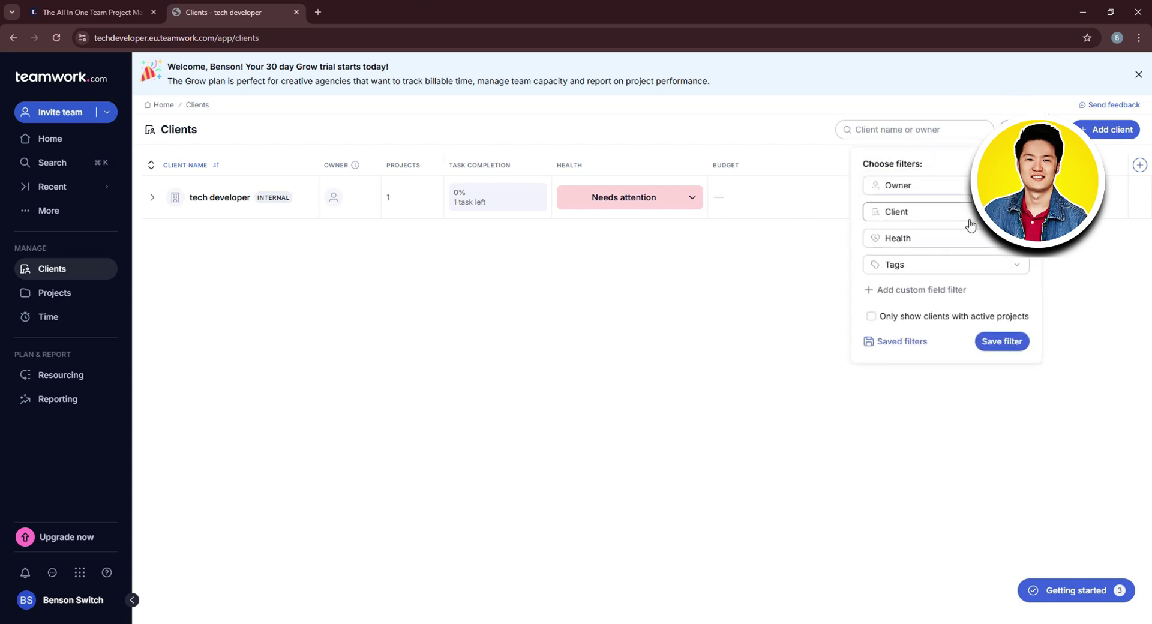
left_click(1053, 130)
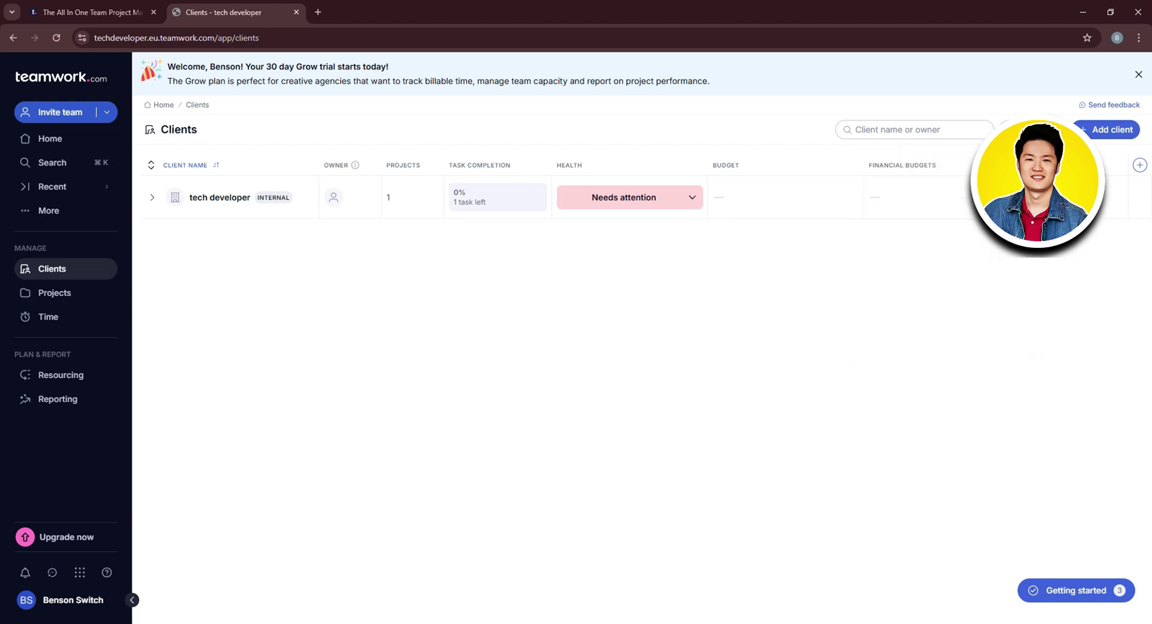
left_click(1052, 130)
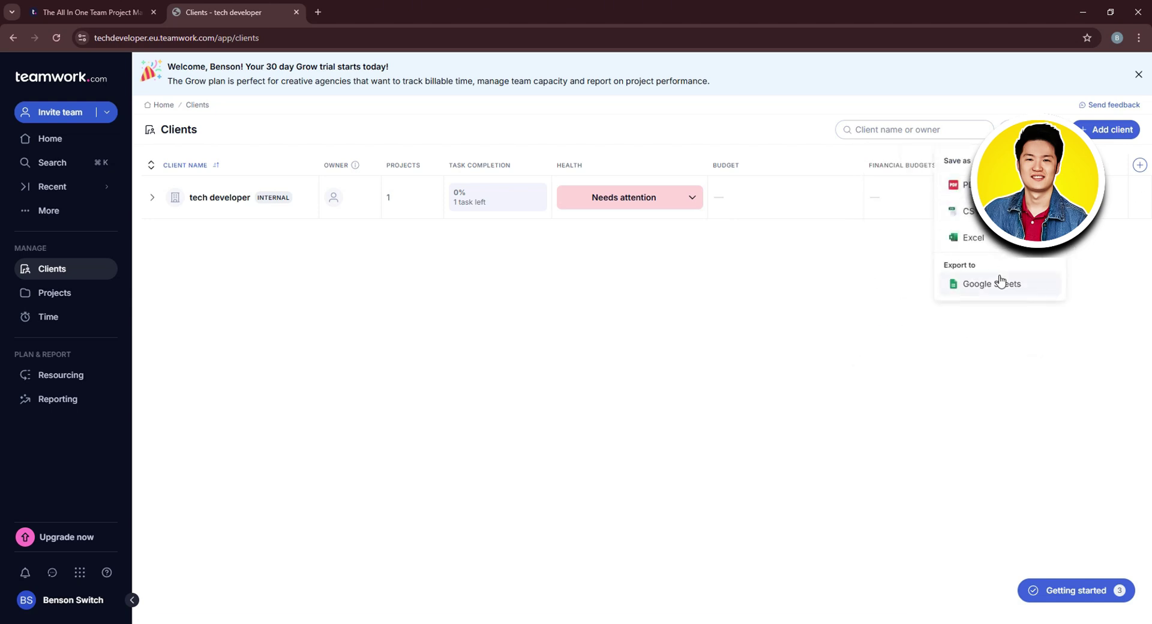
Examine the new client form with its address, private note, public note and logo sections, and cancel it.
left_click(1109, 131)
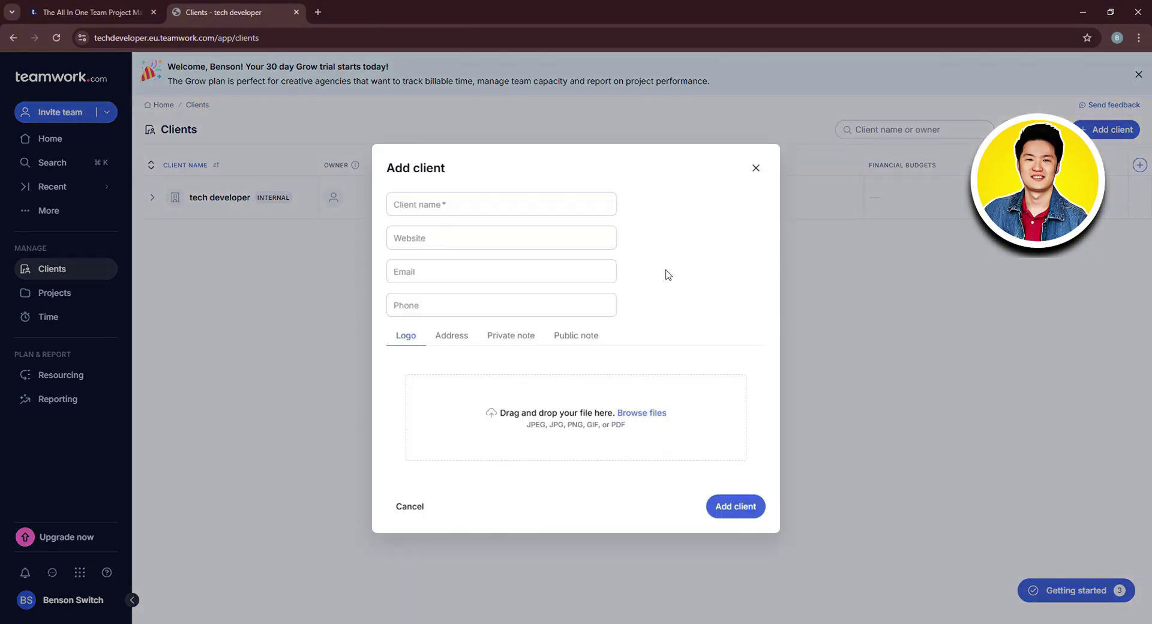
left_click(553, 209)
left_click(537, 240)
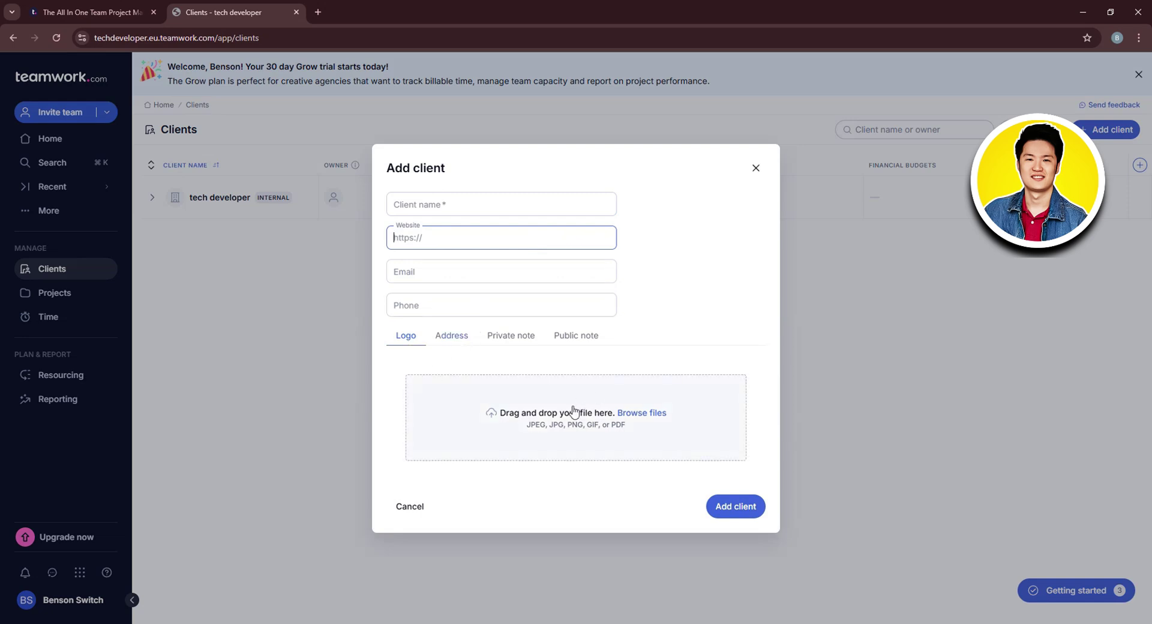
left_click(464, 340)
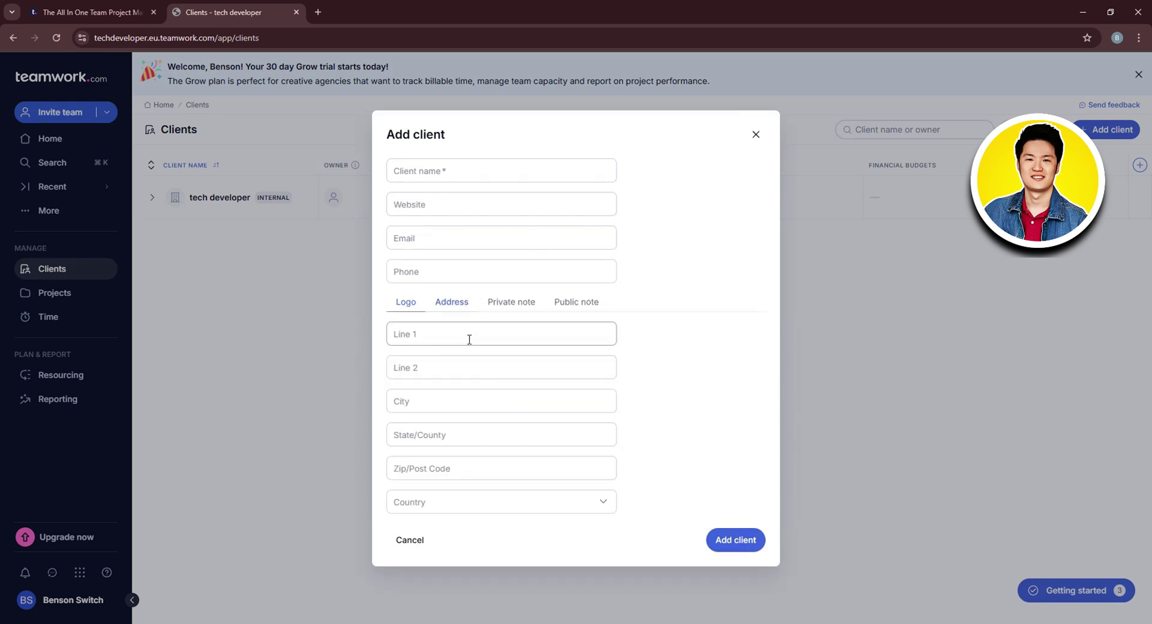
left_click(519, 308)
left_click(583, 312)
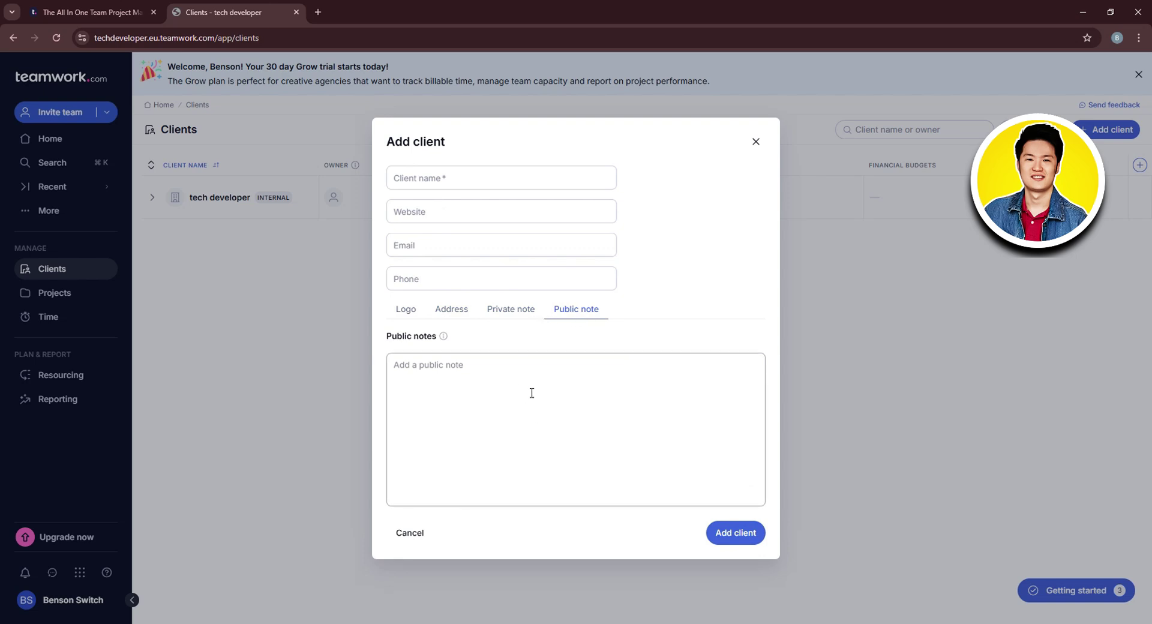
left_click(406, 310)
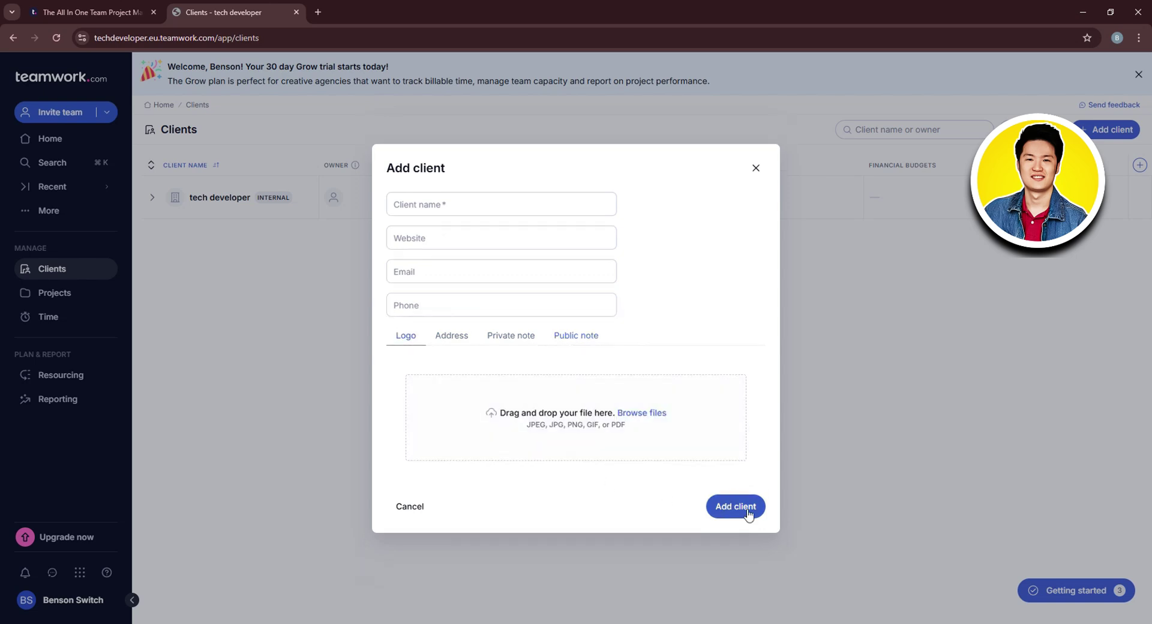
left_click(409, 506)
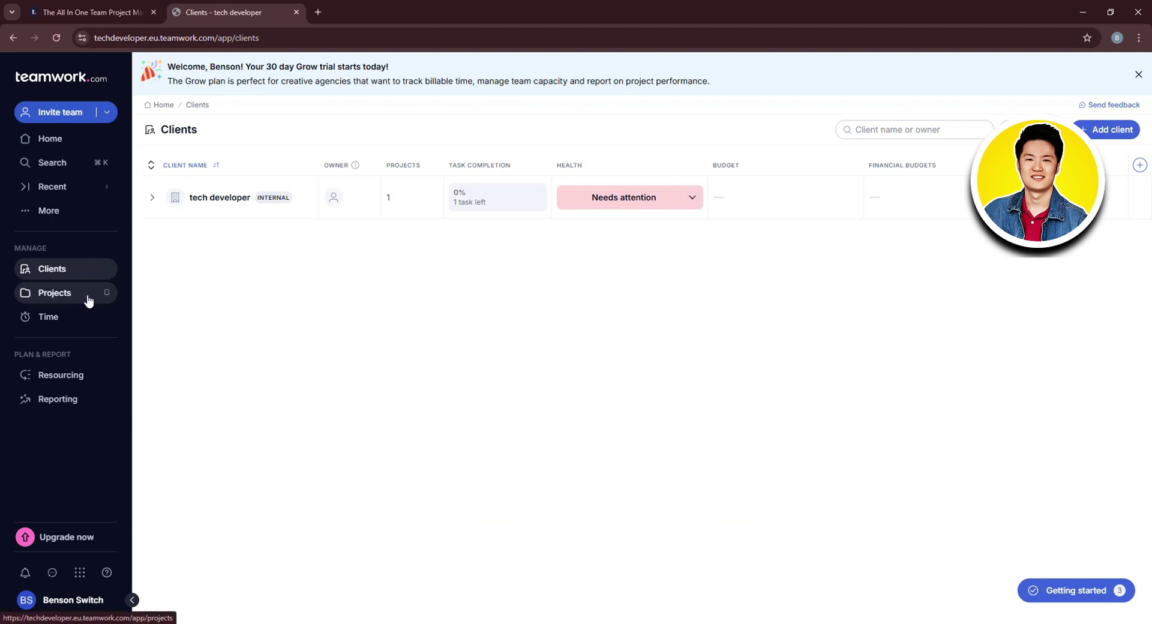
Open the project templates and browse the Recommended and Marketing collections.
left_click(66, 295)
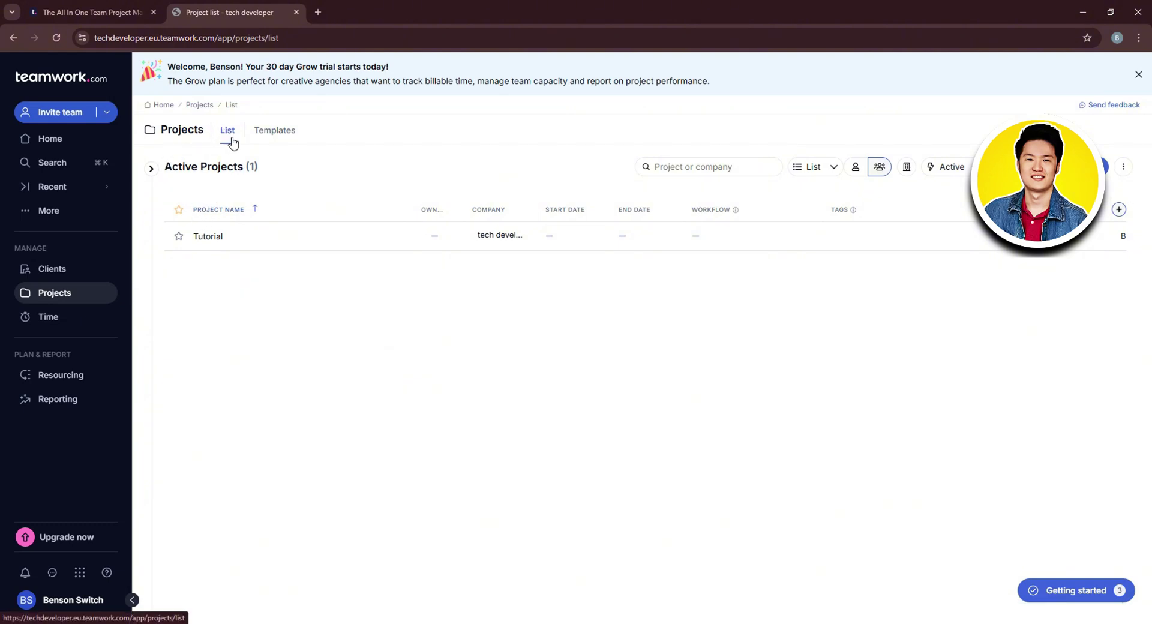
left_click(269, 133)
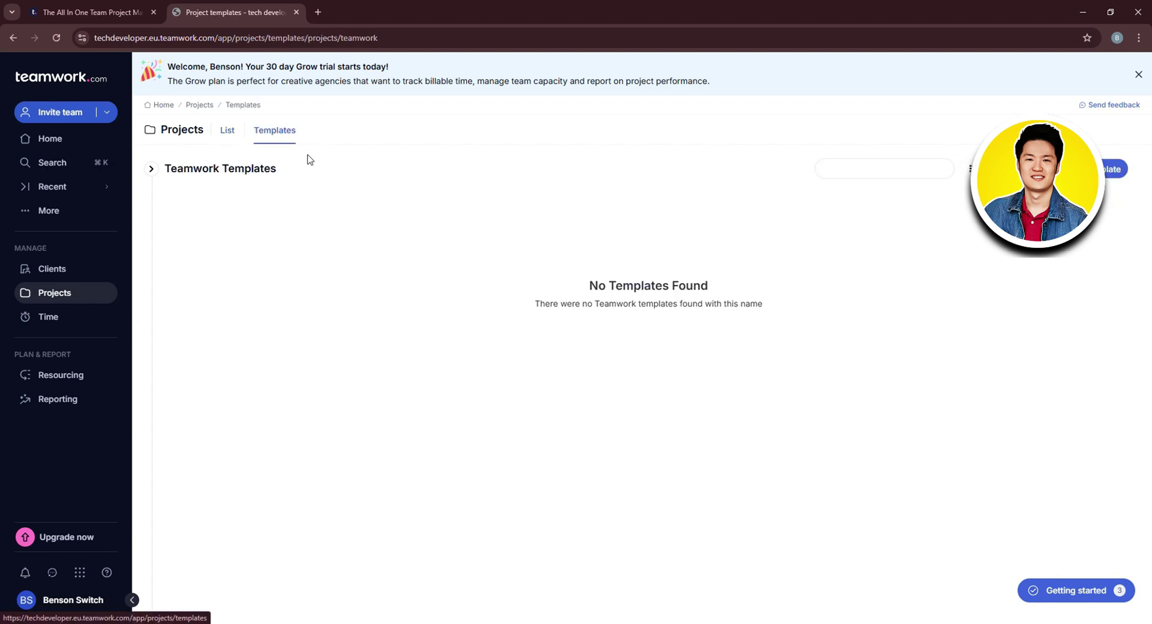
mouse_move(497, 294)
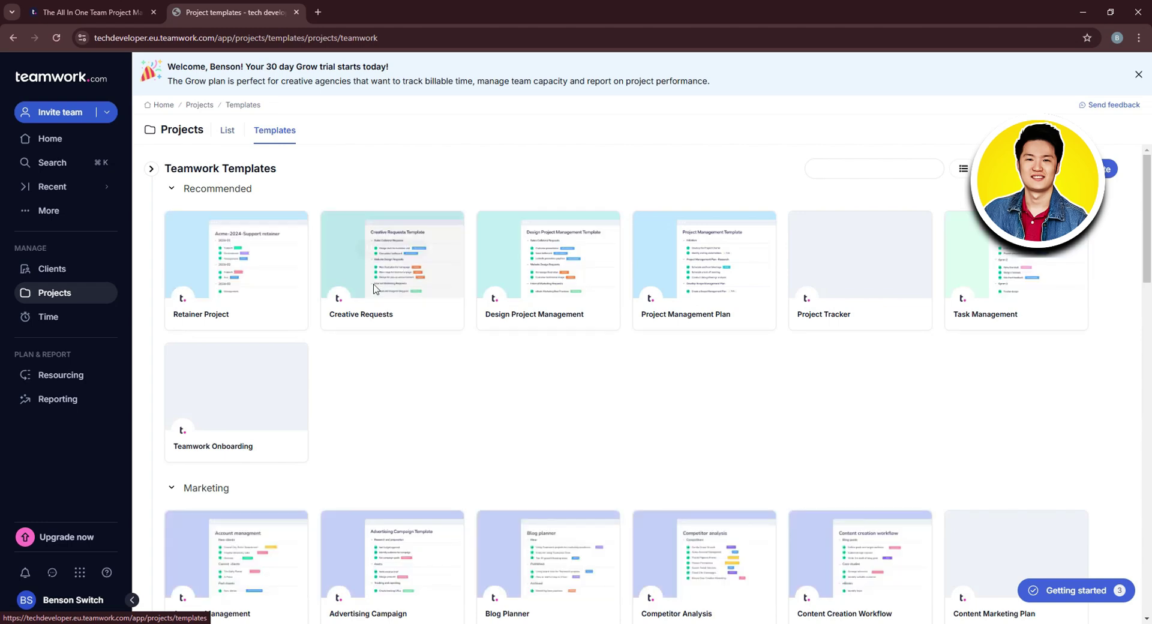
scroll(899, 274, "down", 2)
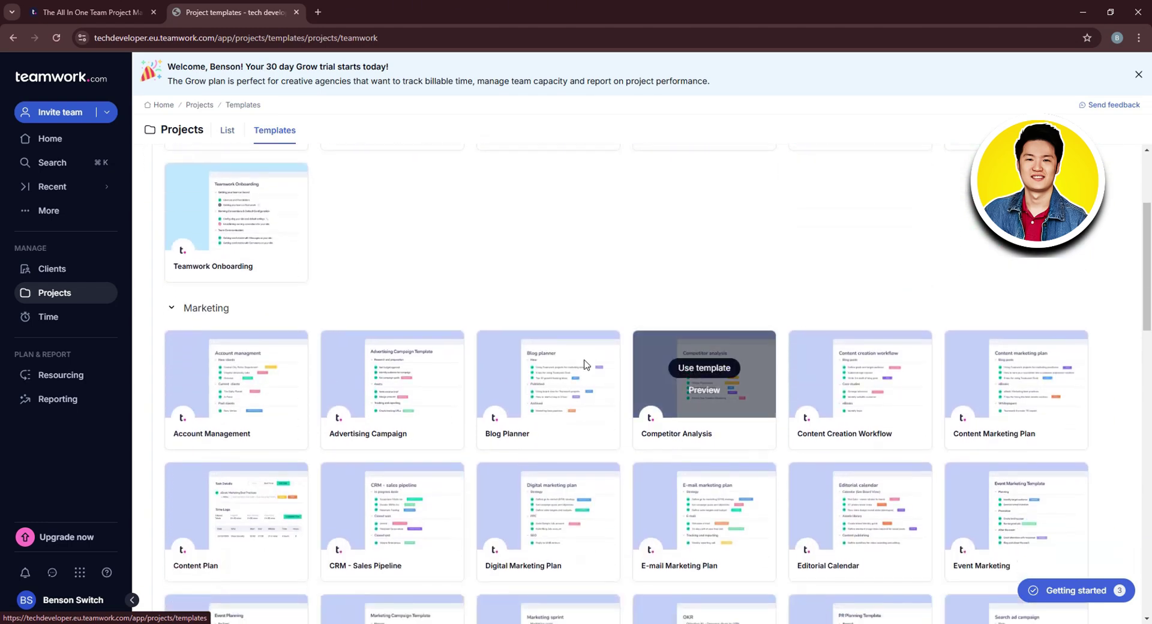
scroll(480, 408, "down", 3)
scroll(640, 472, "up", 6)
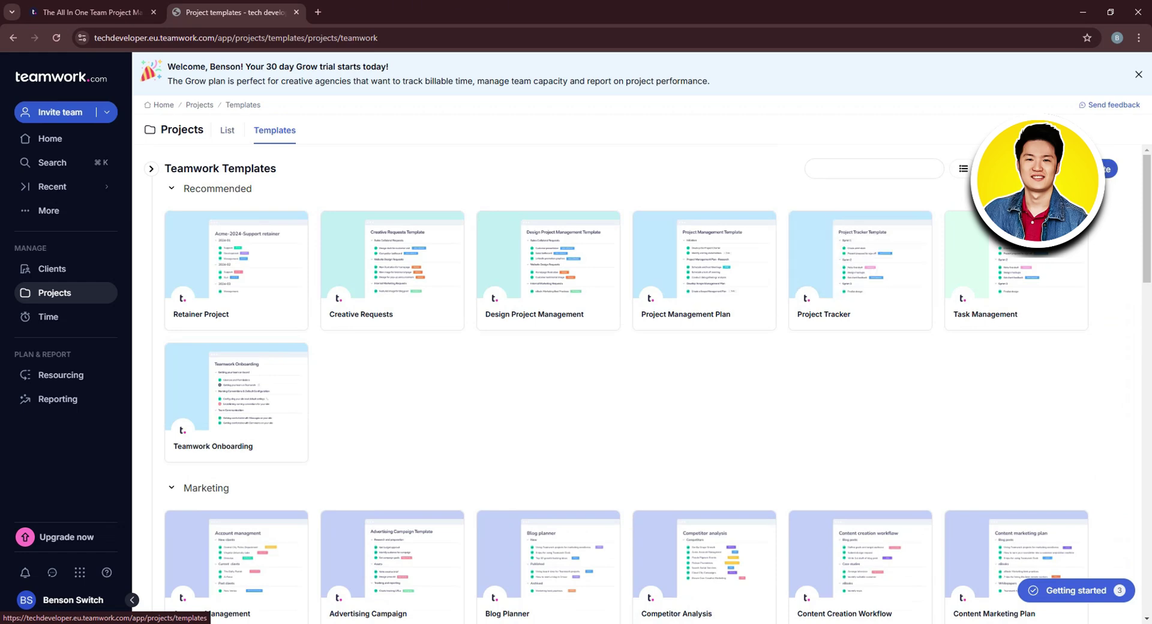
Begin a new project template, check the option of using an existing project, and choose to start from scratch.
left_click(1107, 169)
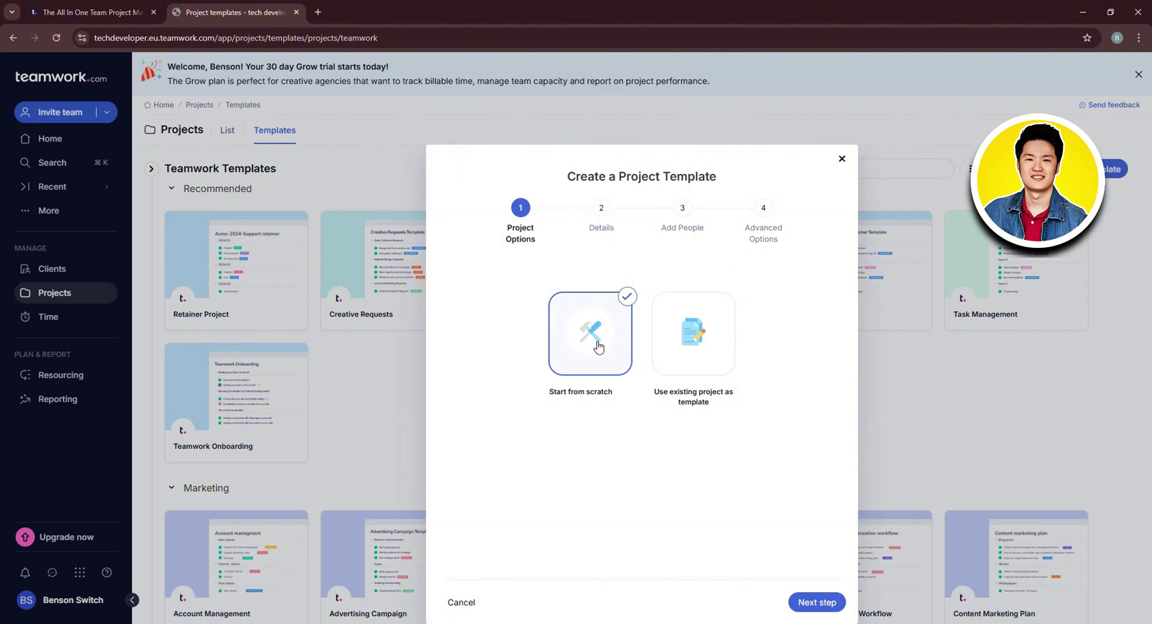
left_click(727, 345)
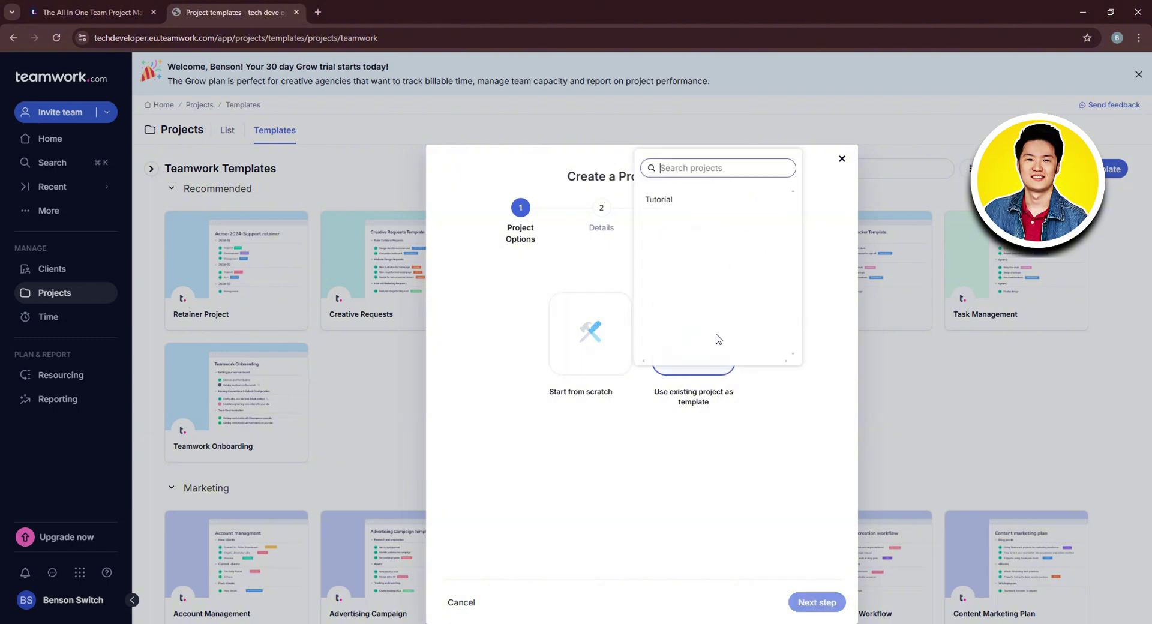
left_click(822, 322)
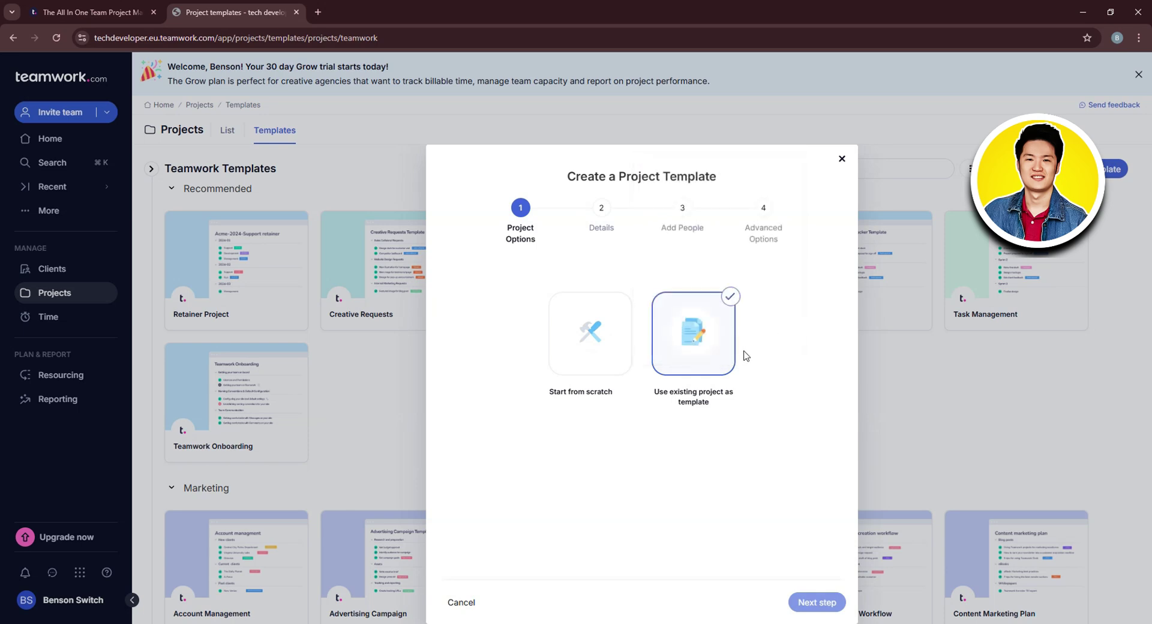
left_click(598, 359)
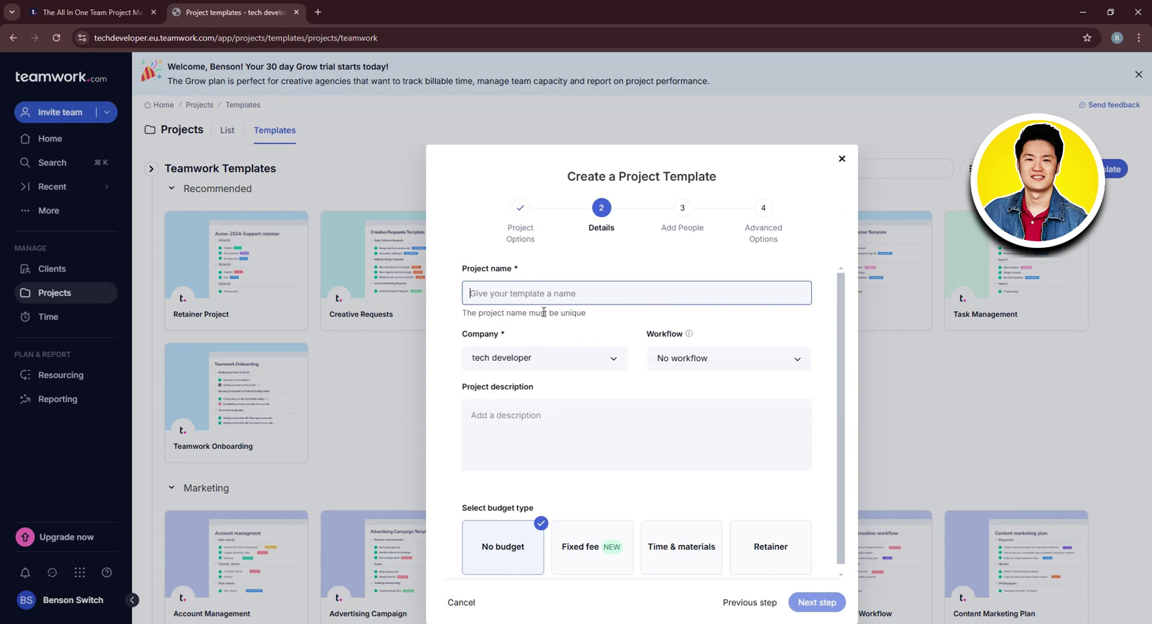
Name the template Web, choose No workflow, and proceed to adding people.
left_click(588, 353)
left_click(730, 352)
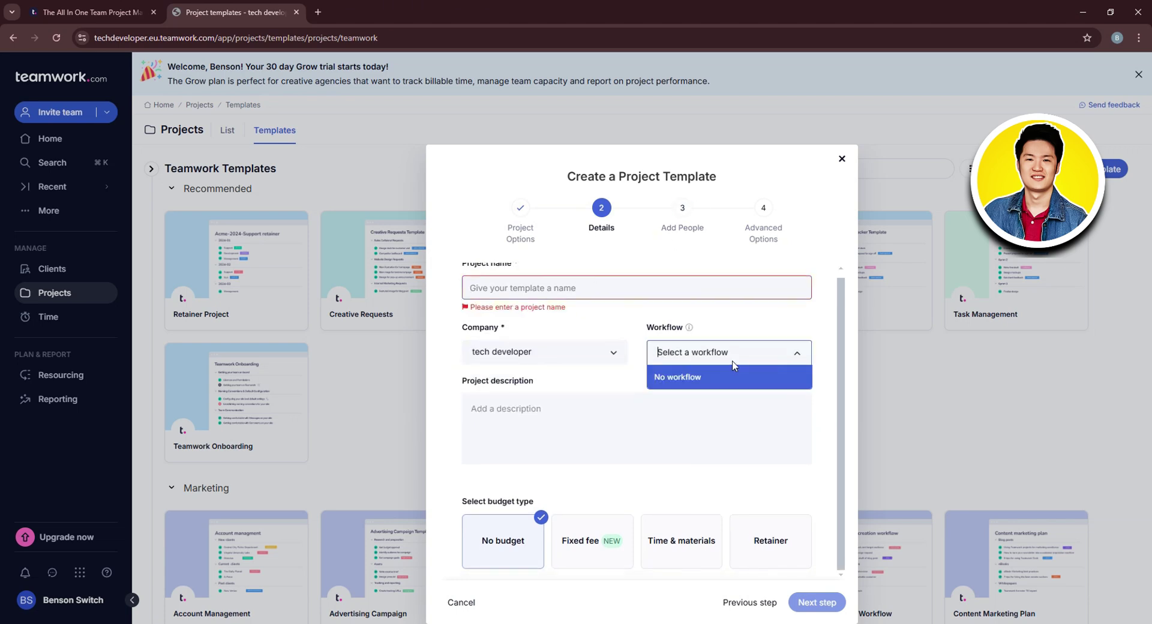
left_click(732, 375)
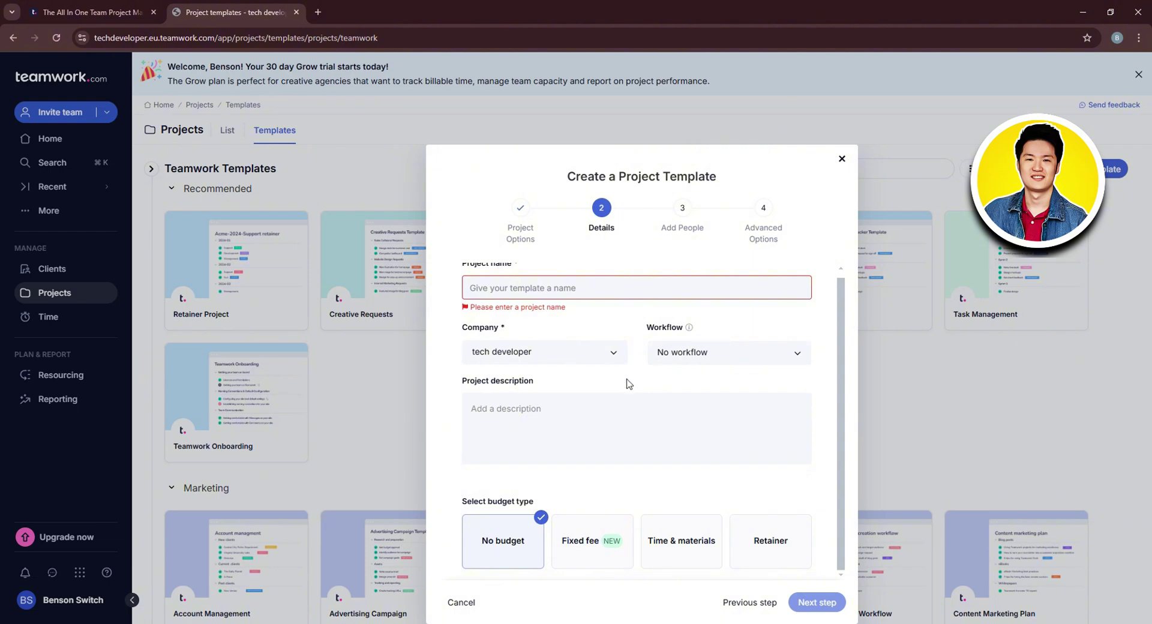
left_click(545, 414)
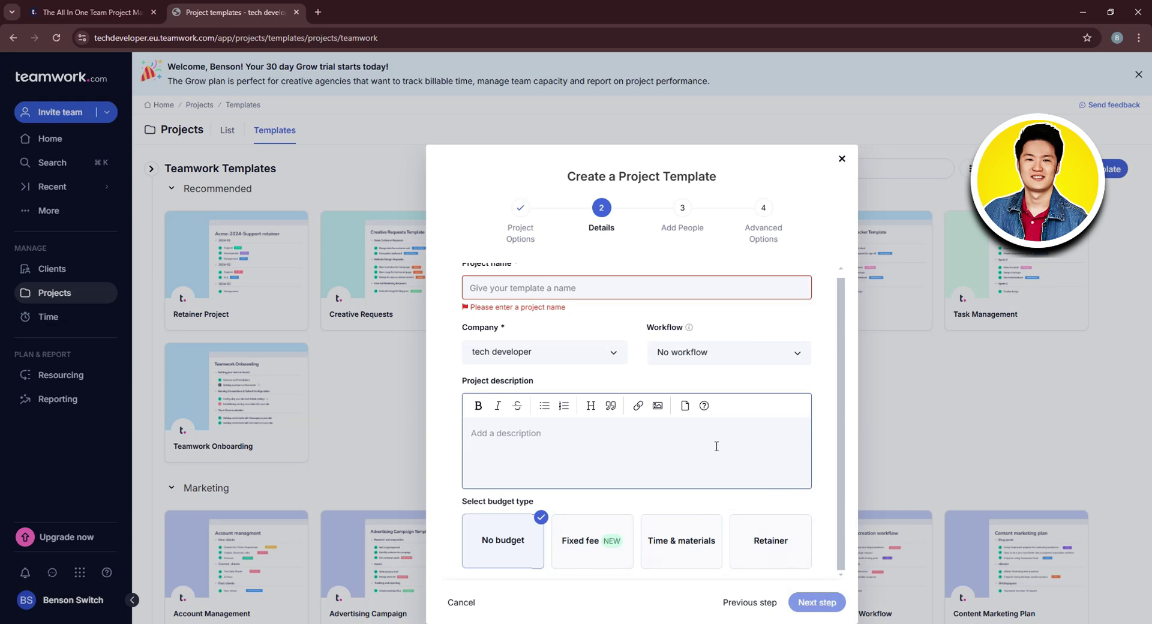
scroll(735, 427, "up", 1)
left_click(579, 293)
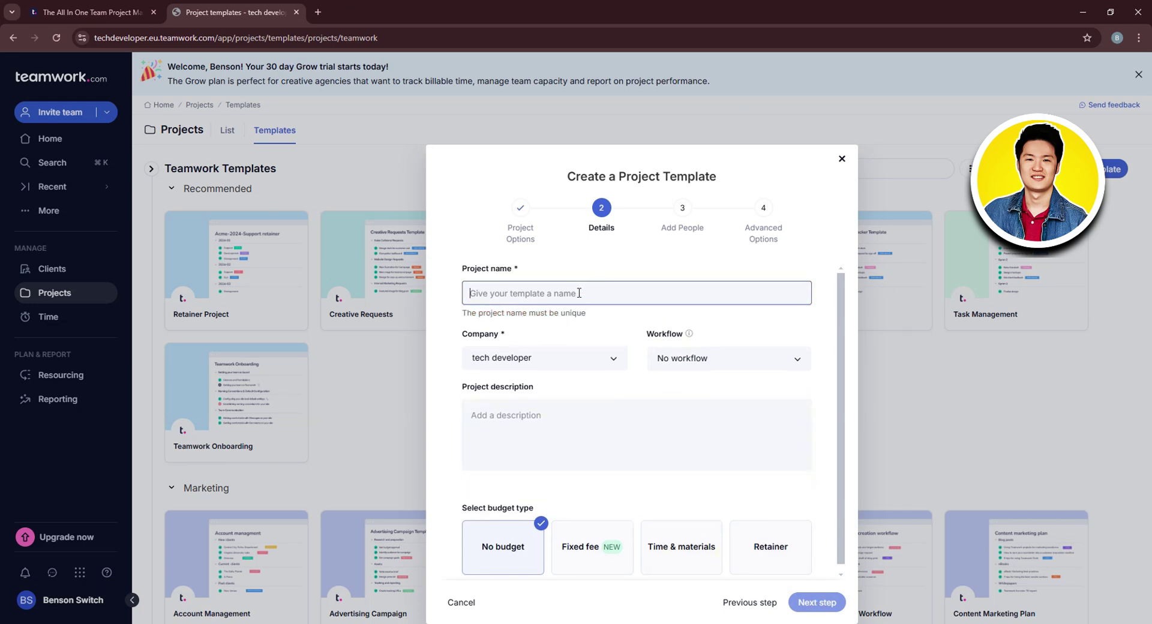
type("We")
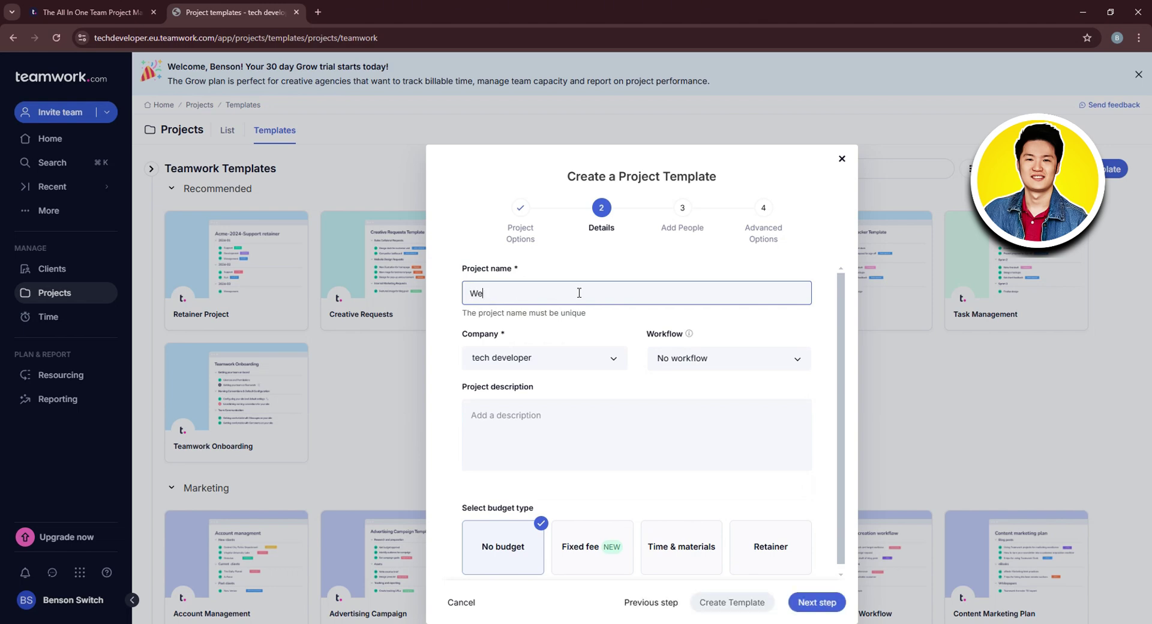
type("b")
left_click(827, 602)
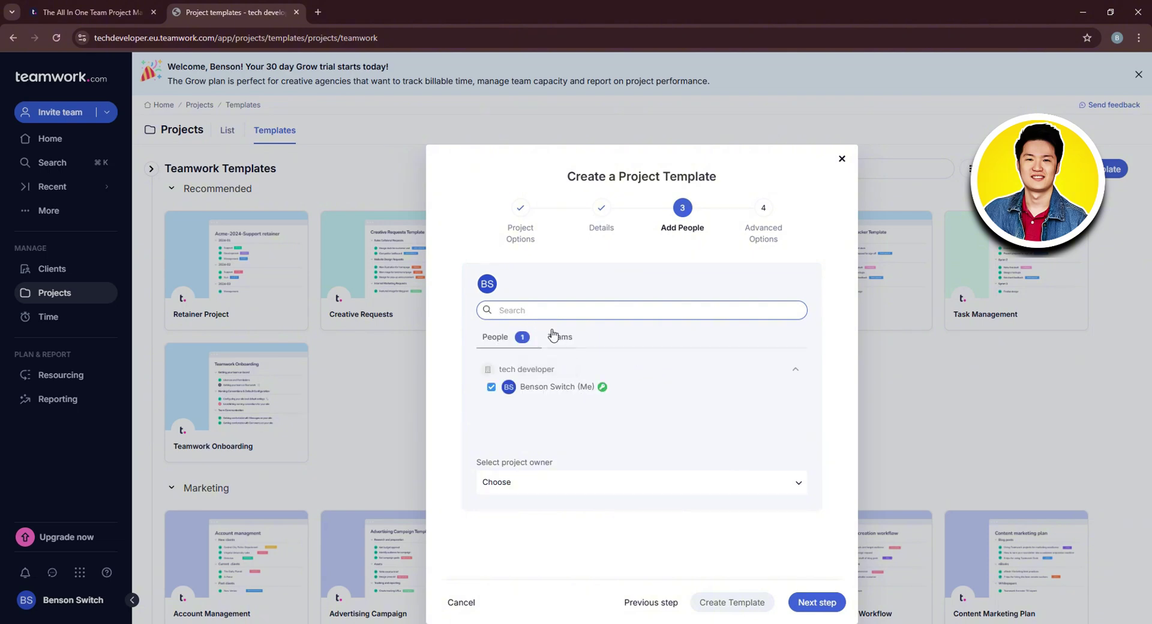
Check the available teams, select the account holder as project owner, and proceed to the advanced options.
left_click(569, 337)
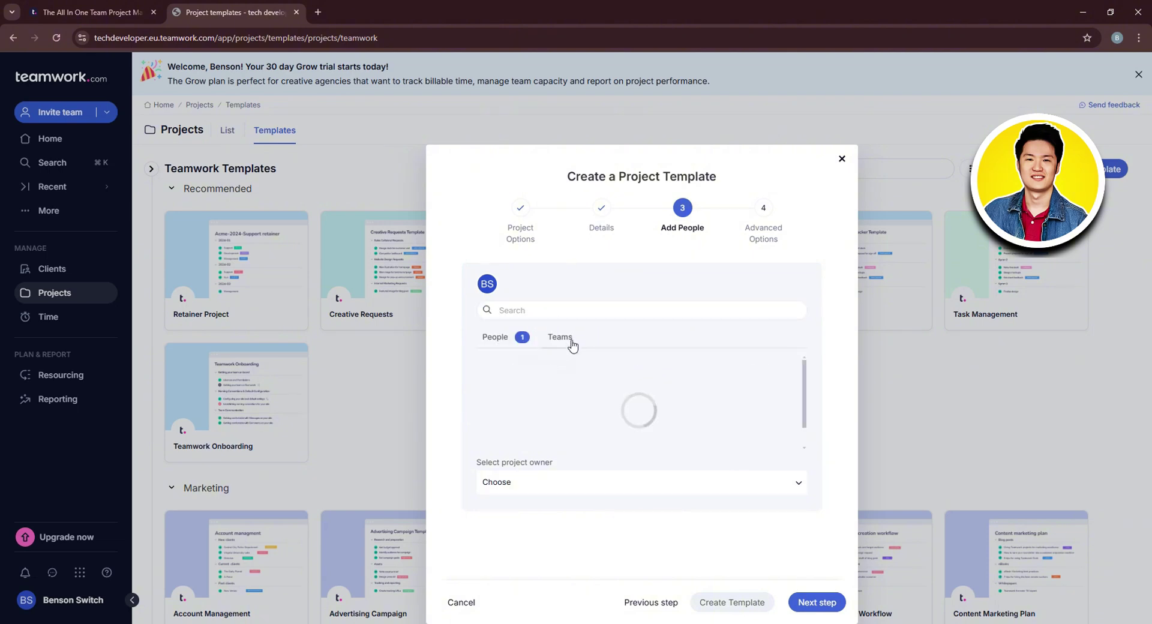
left_click(615, 486)
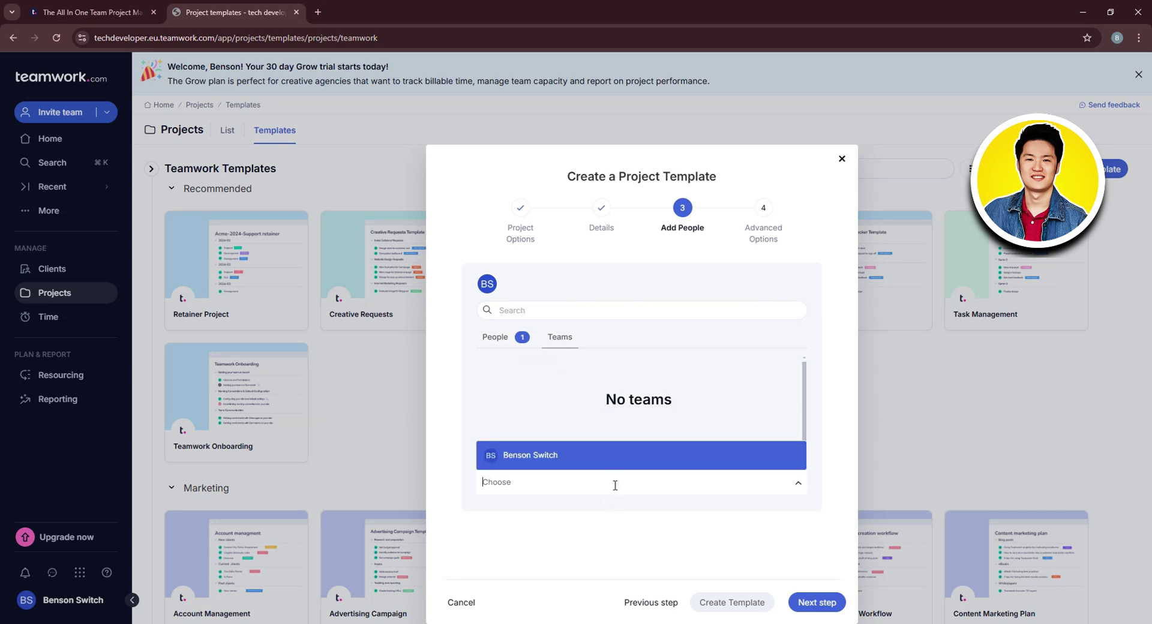
left_click(564, 459)
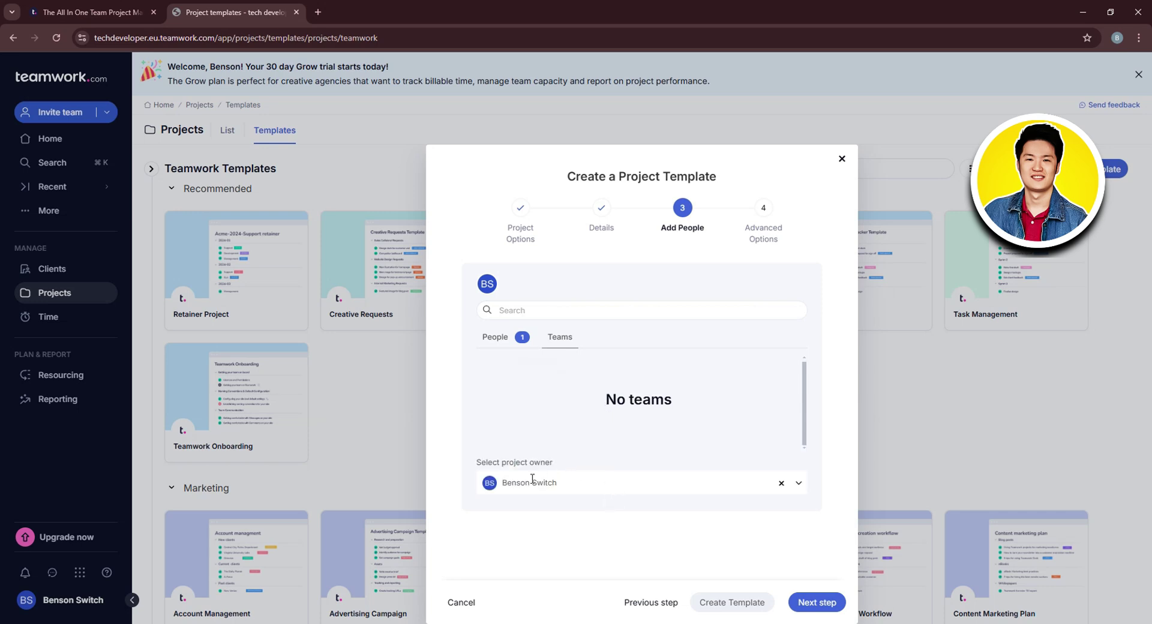
left_click(808, 605)
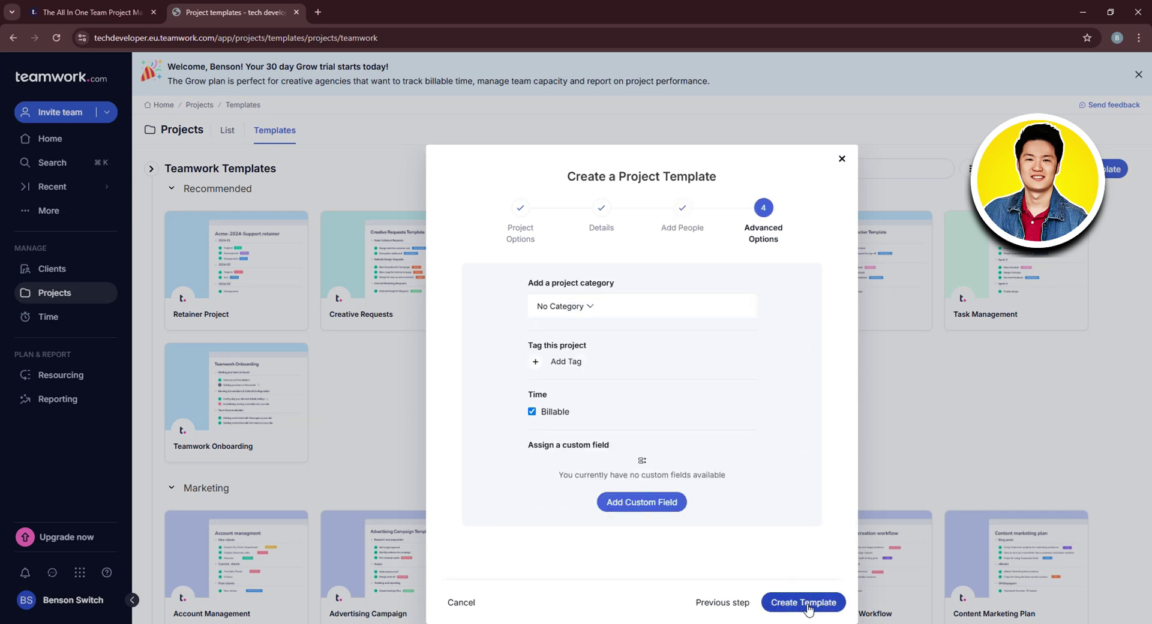
Add a new project category named Video and tag the template as Published.
left_click(594, 308)
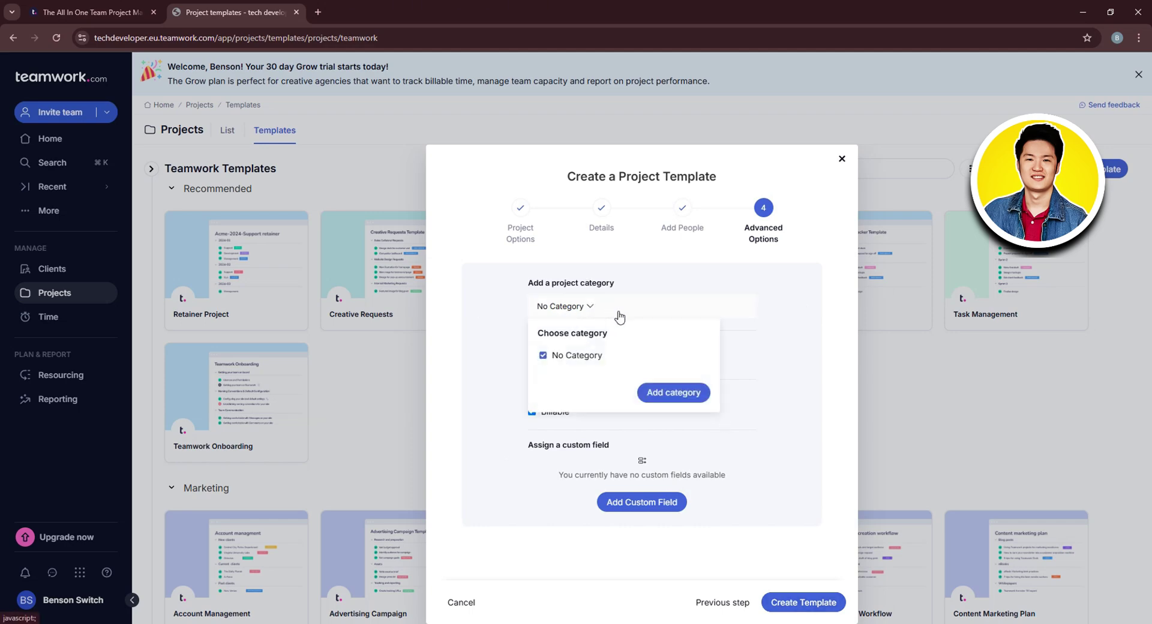
left_click(672, 392)
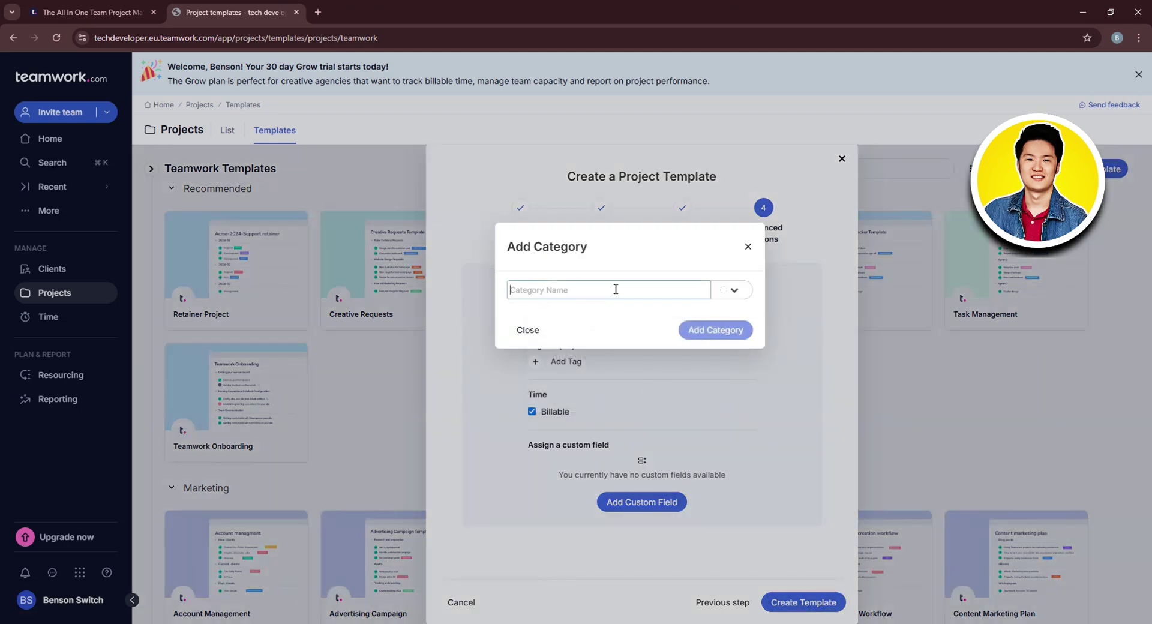
type("Video")
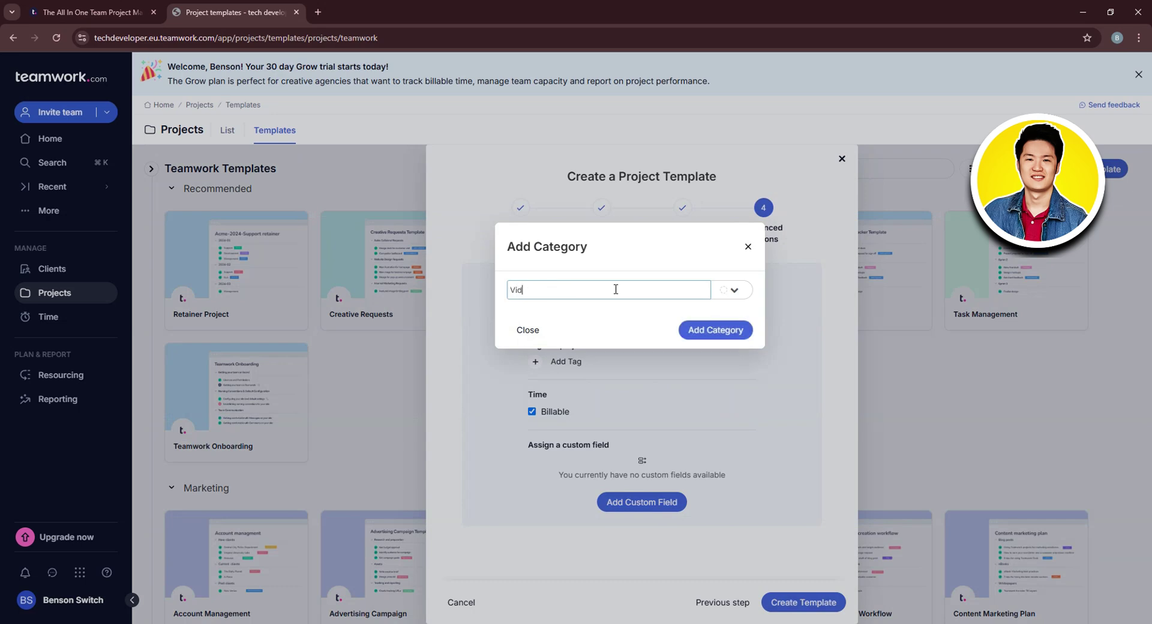
left_click(726, 330)
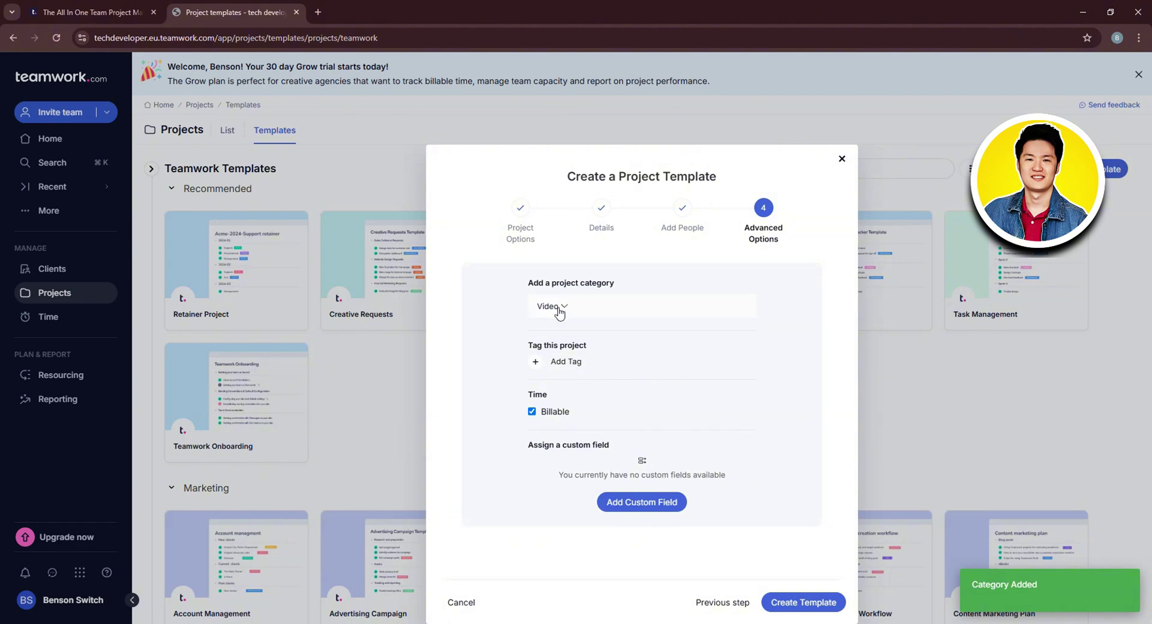
left_click(534, 362)
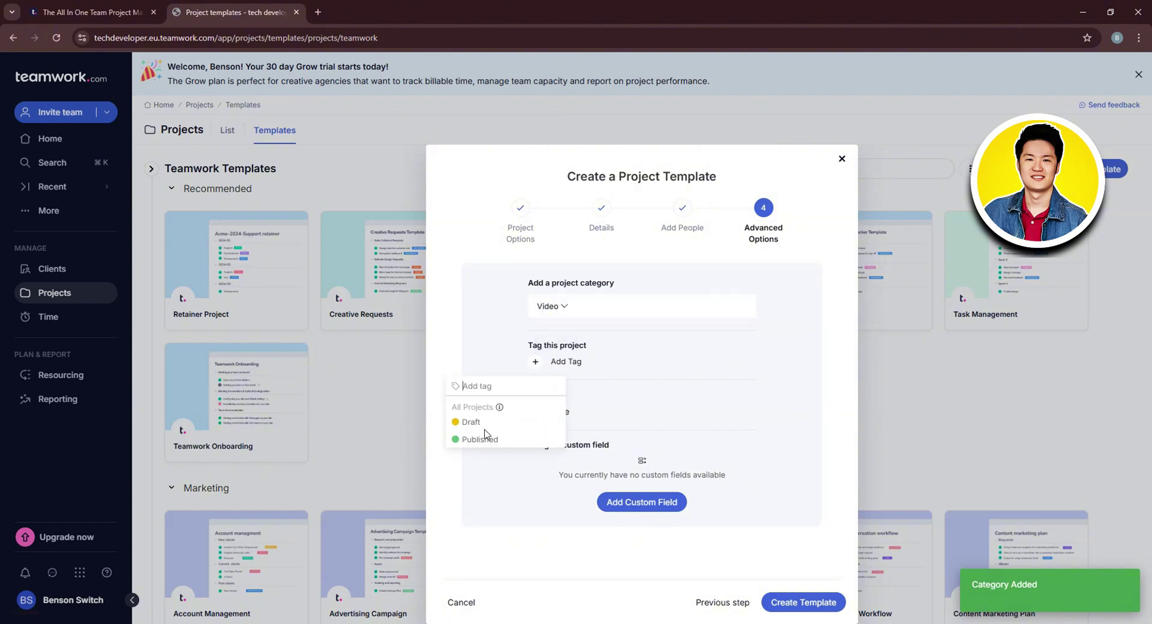
left_click(479, 438)
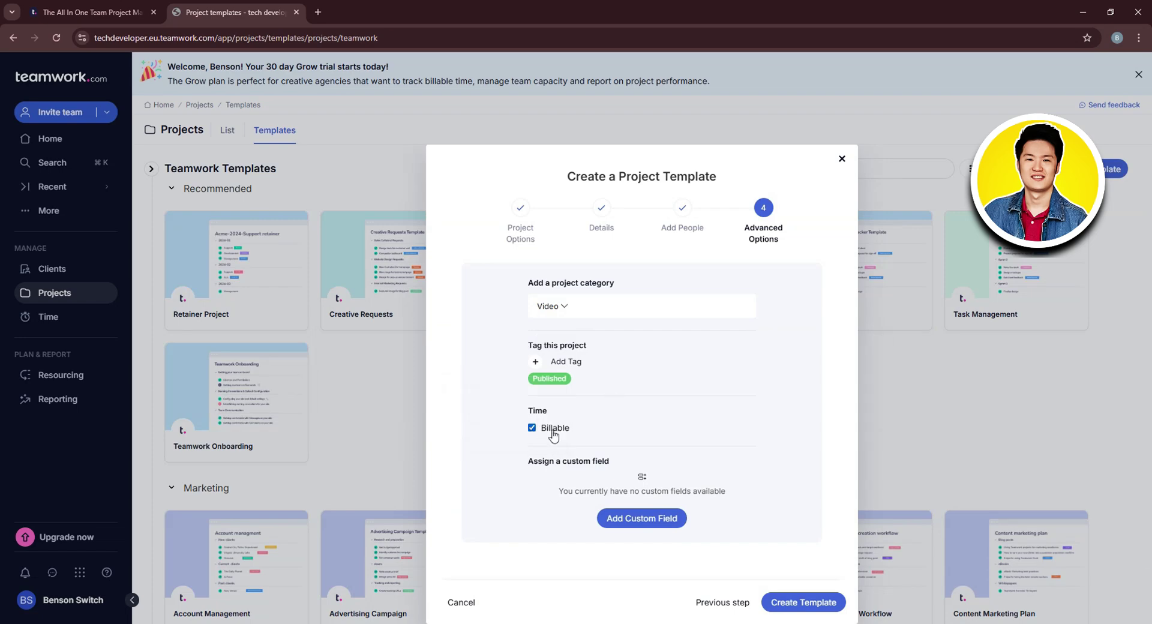
Examine the custom field form with its Text and Dropdown field types, and close it without saving.
left_click(652, 525)
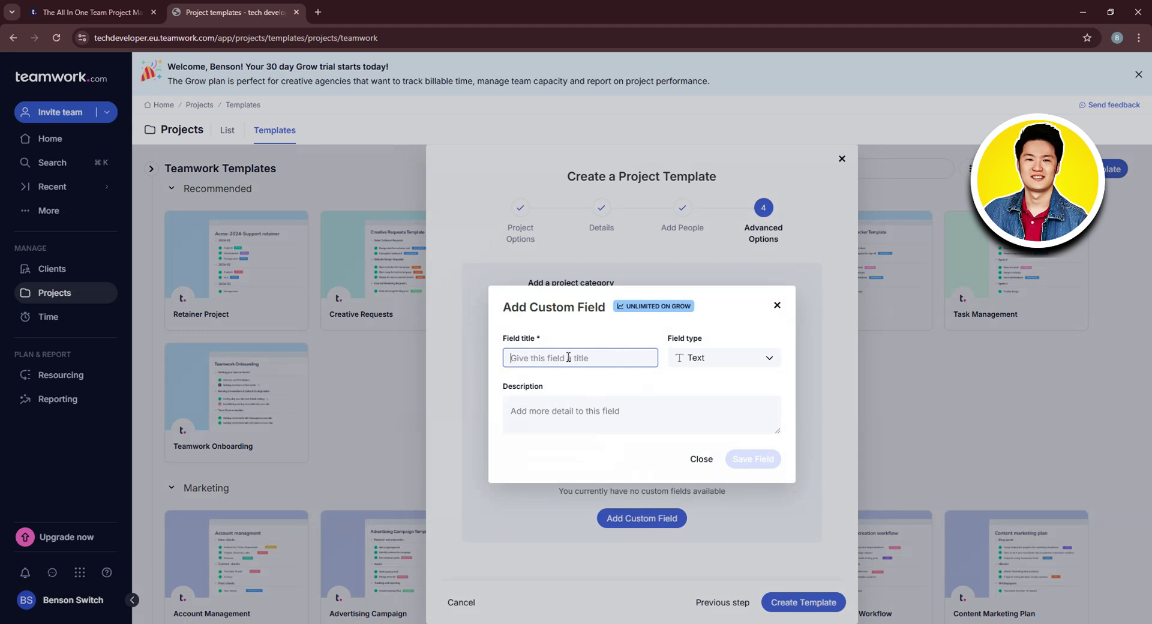
left_click(761, 357)
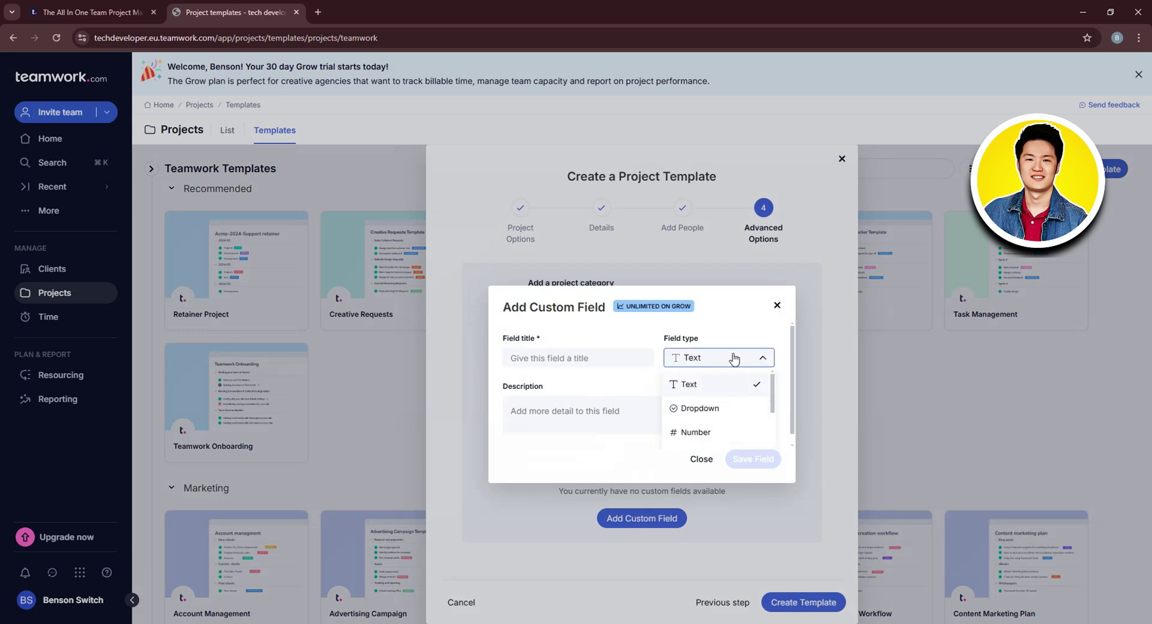
left_click(720, 408)
left_click(737, 318)
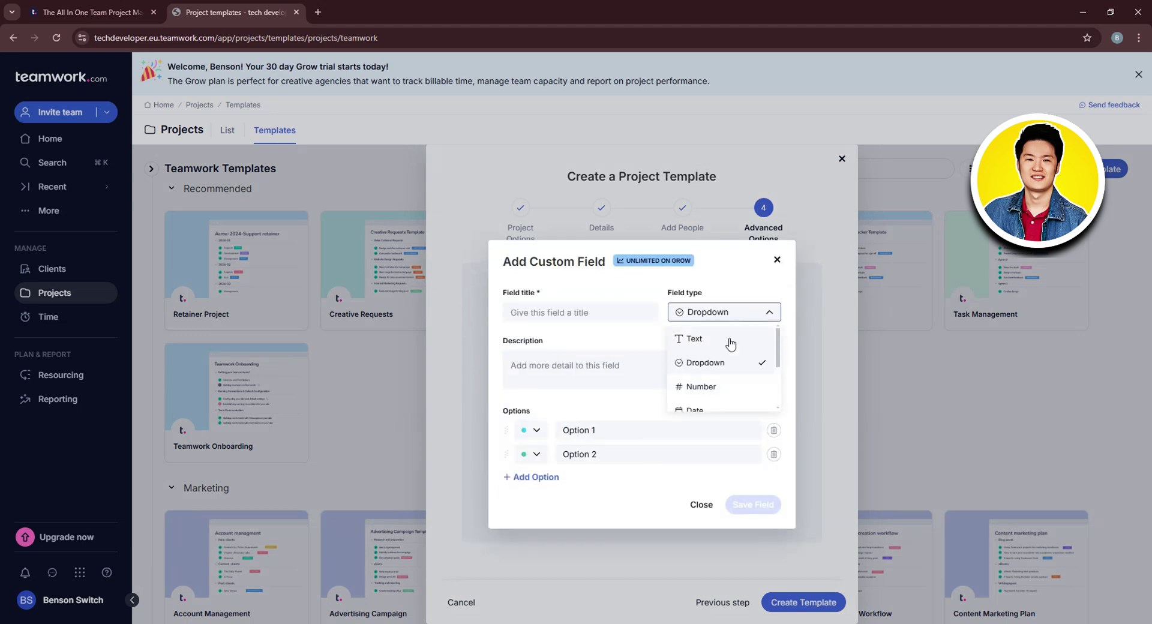
left_click(729, 343)
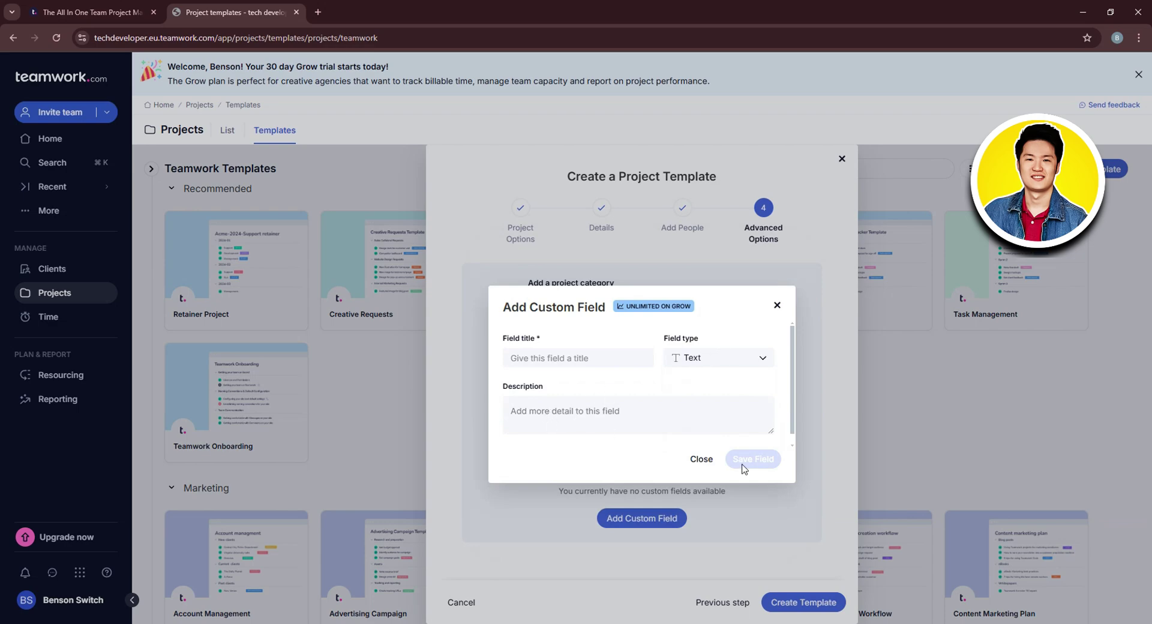
left_click(699, 464)
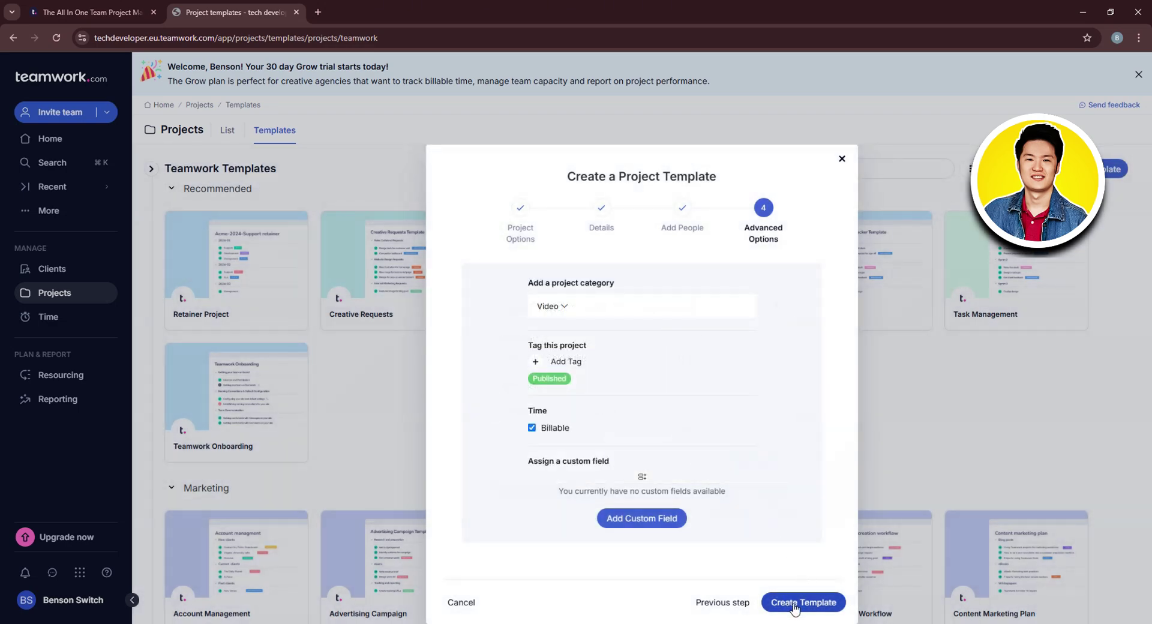
Create the Web template and check its General tasks list.
left_click(794, 603)
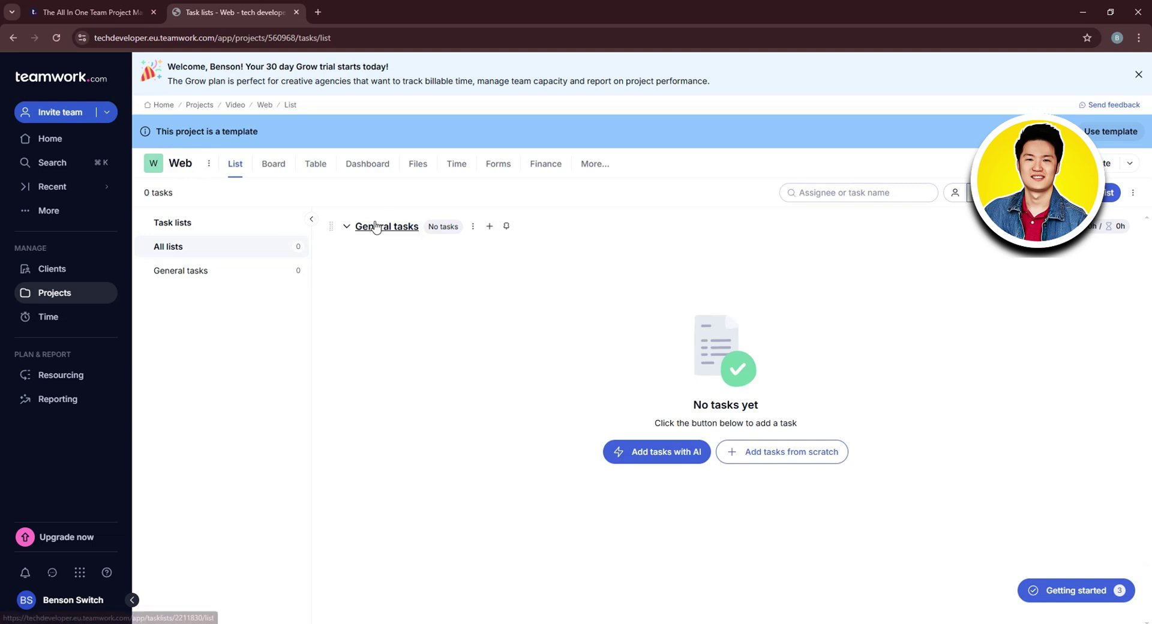
left_click(344, 229)
left_click(343, 232)
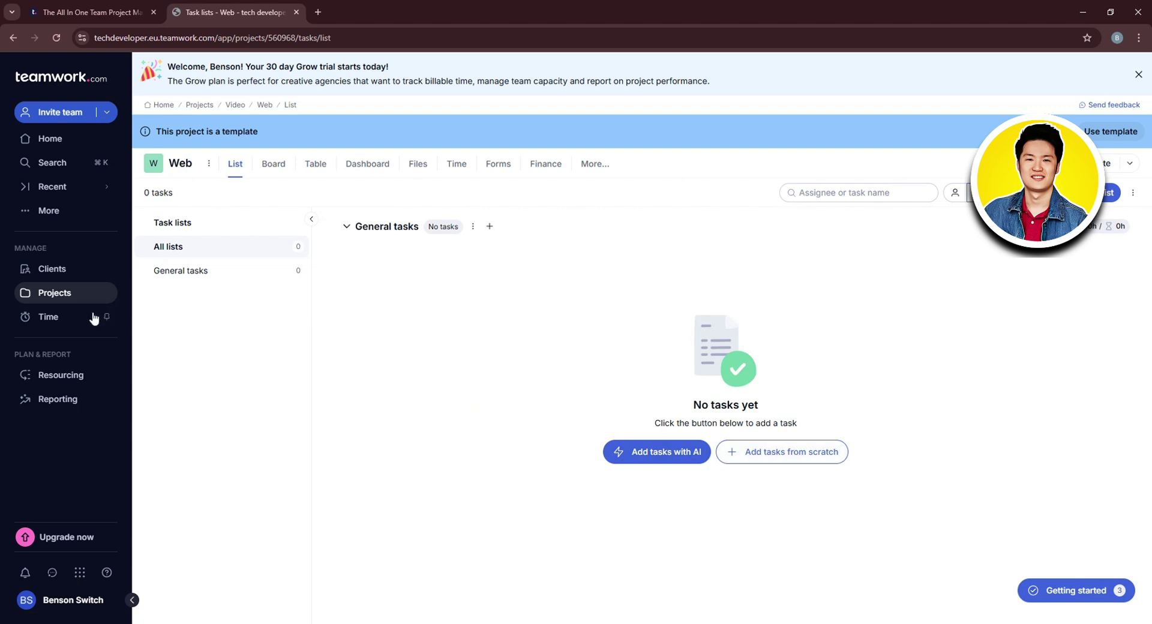
Start a time log dated Jan 25, 2025 for the home task in the Tutorial project.
left_click(70, 322)
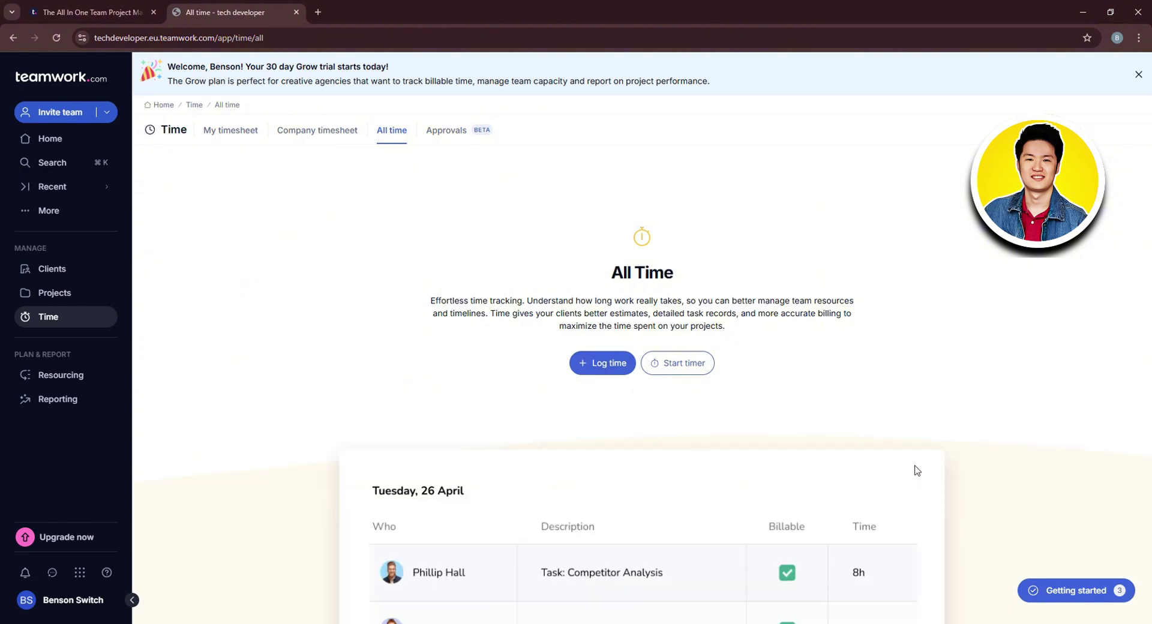
left_click(607, 363)
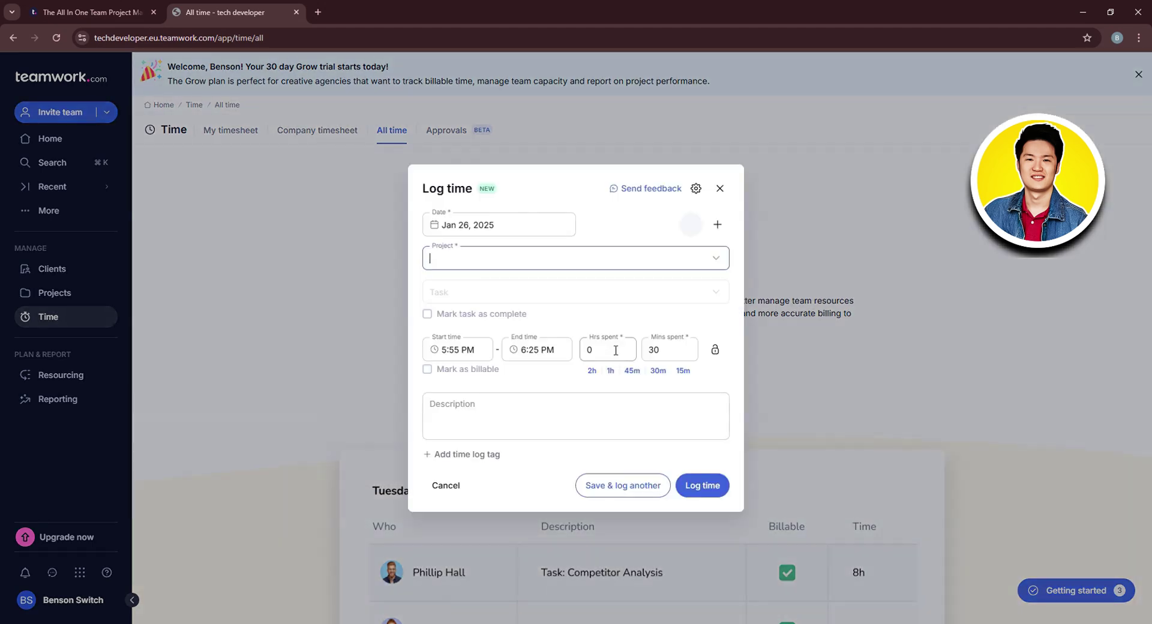
left_click(471, 225)
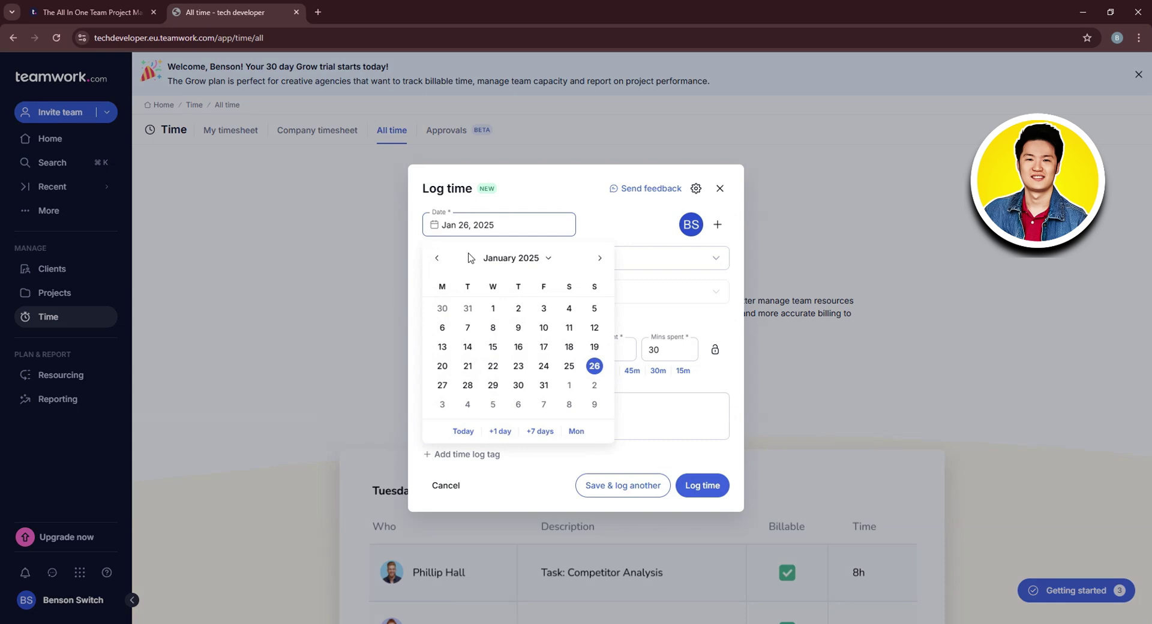
left_click(569, 366)
left_click(475, 263)
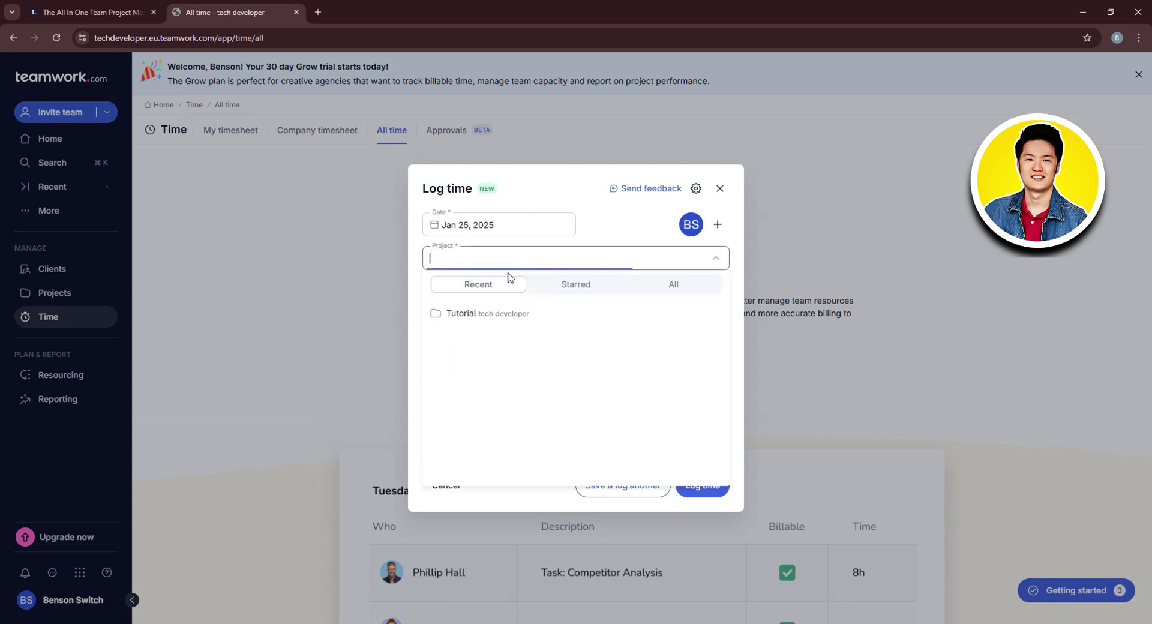
left_click(511, 310)
left_click(469, 293)
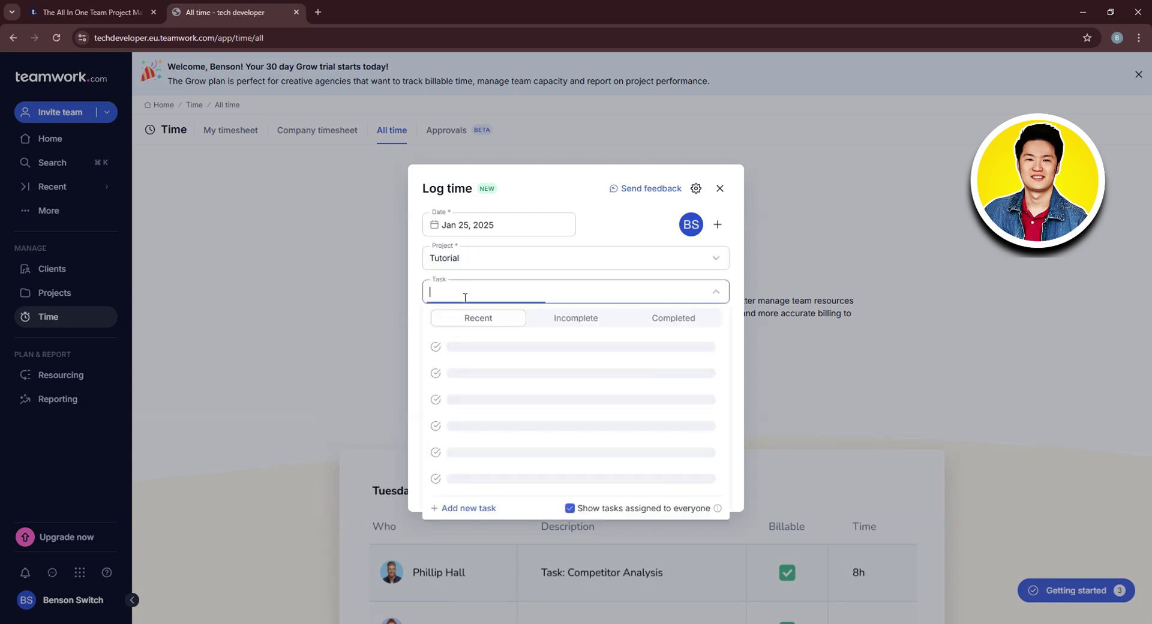
left_click(480, 381)
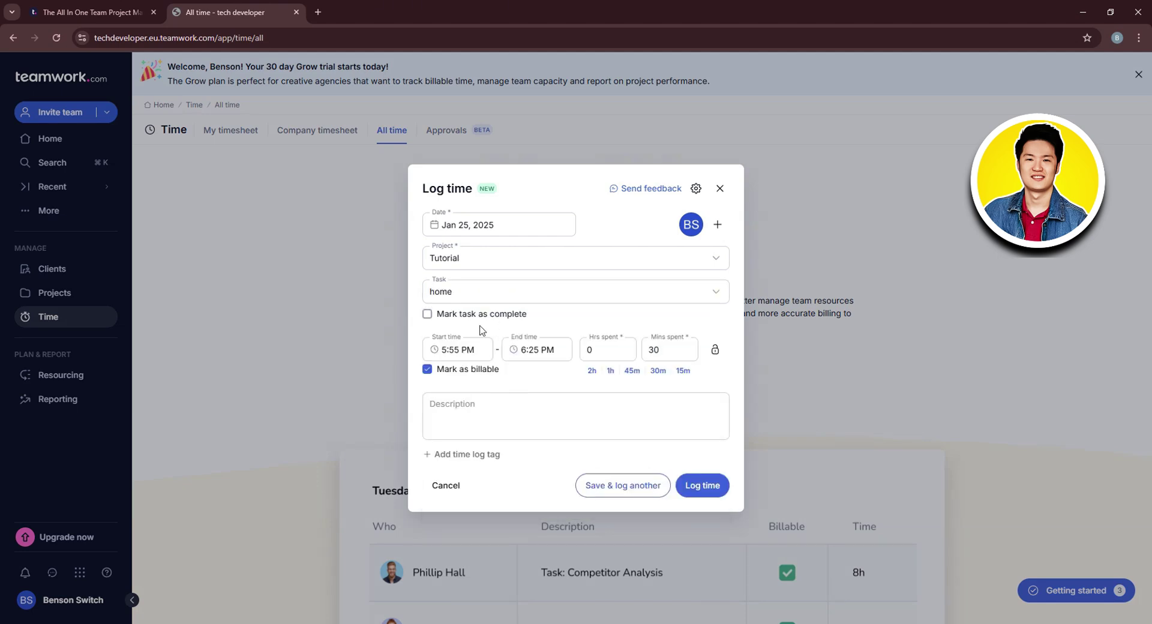
Mark the home task as complete in the time log and add the Review tag to the entry.
left_click(427, 314)
left_click(554, 411)
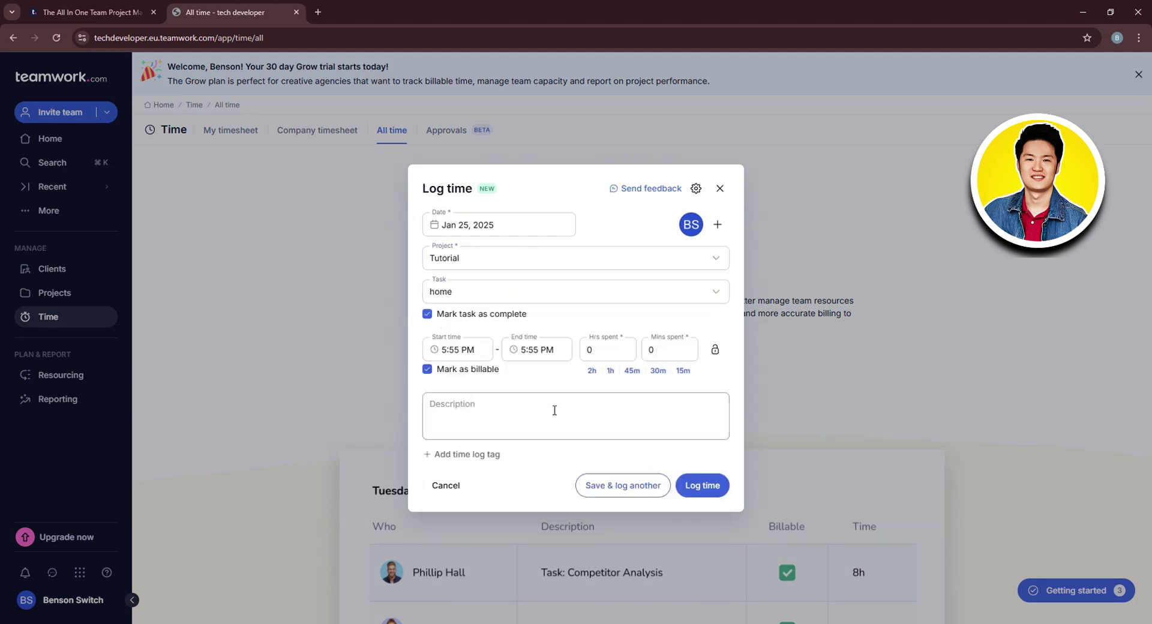
left_click(465, 454)
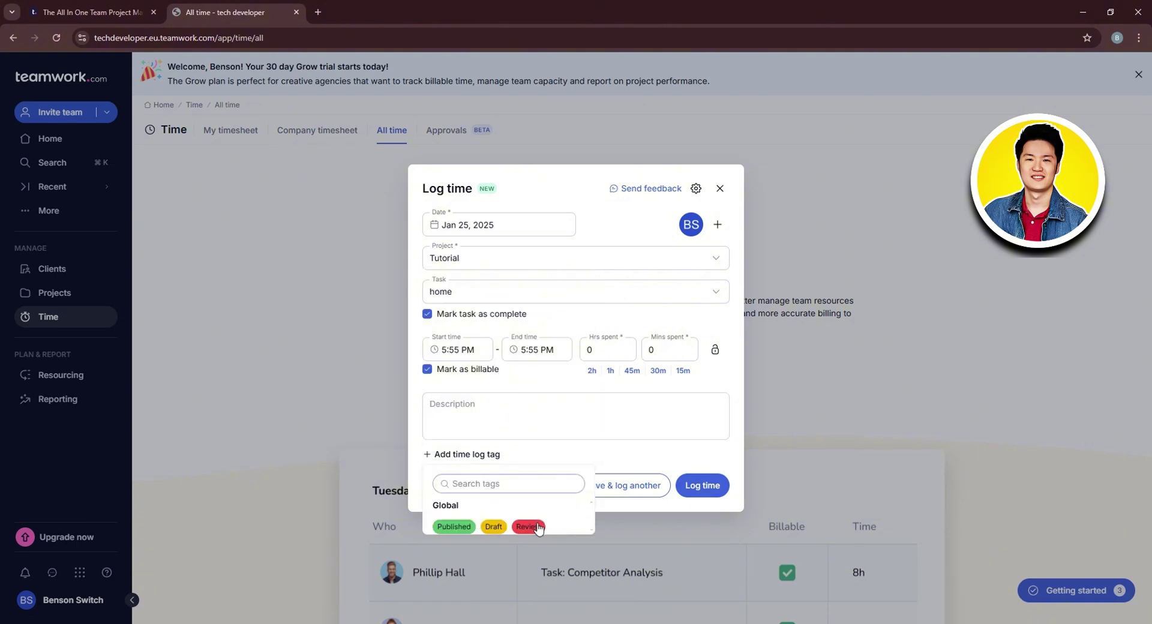
left_click(528, 526)
left_click(543, 453)
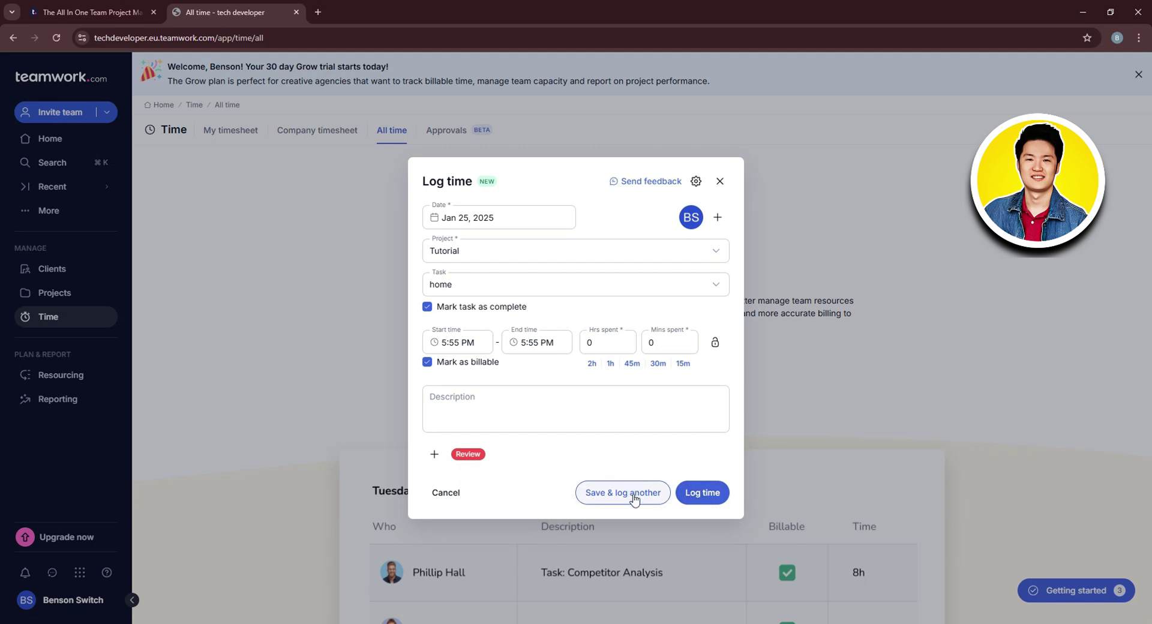
Set the time spent to 2 hours 1 minute and save the time log.
left_click(696, 492)
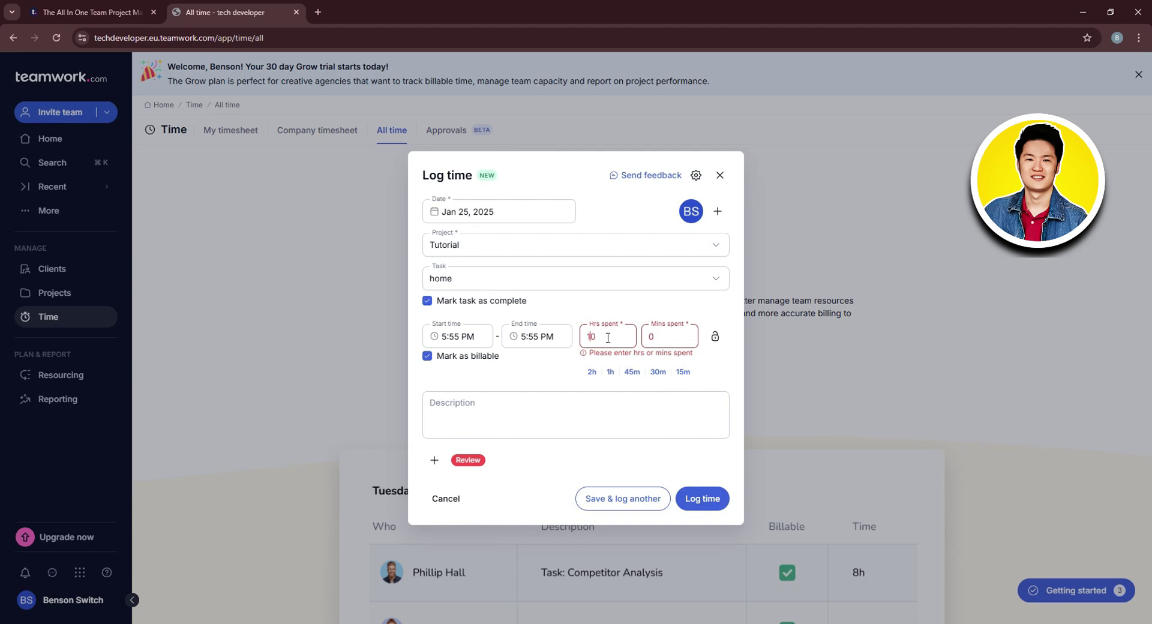
left_click(655, 333)
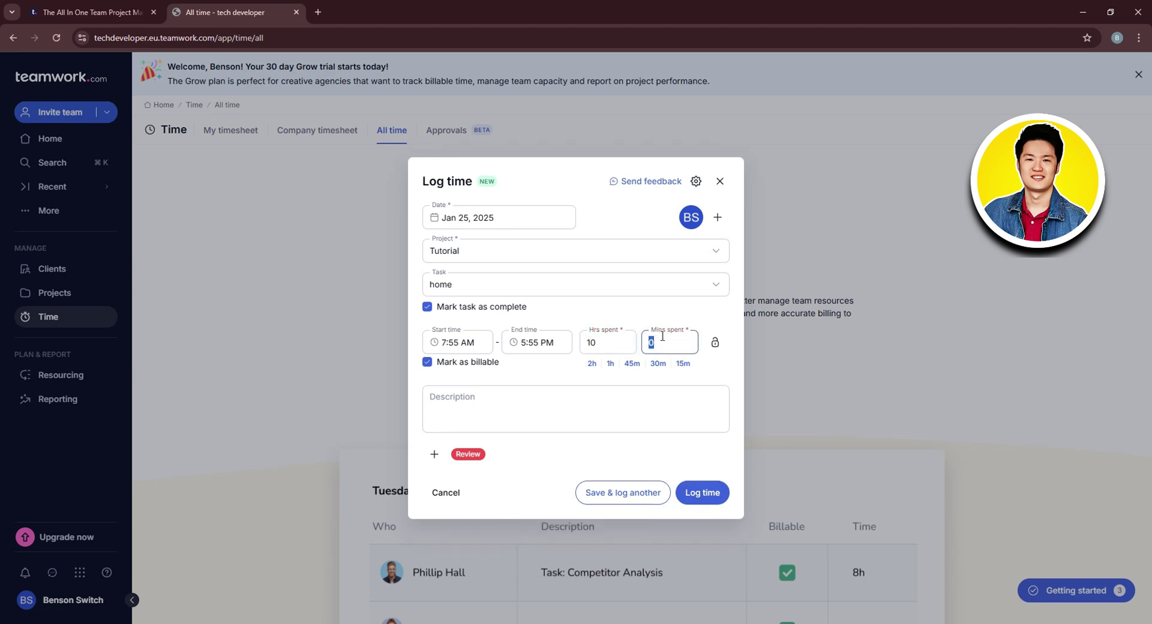
left_click(591, 364)
left_click(681, 345)
type("1")
left_click(707, 489)
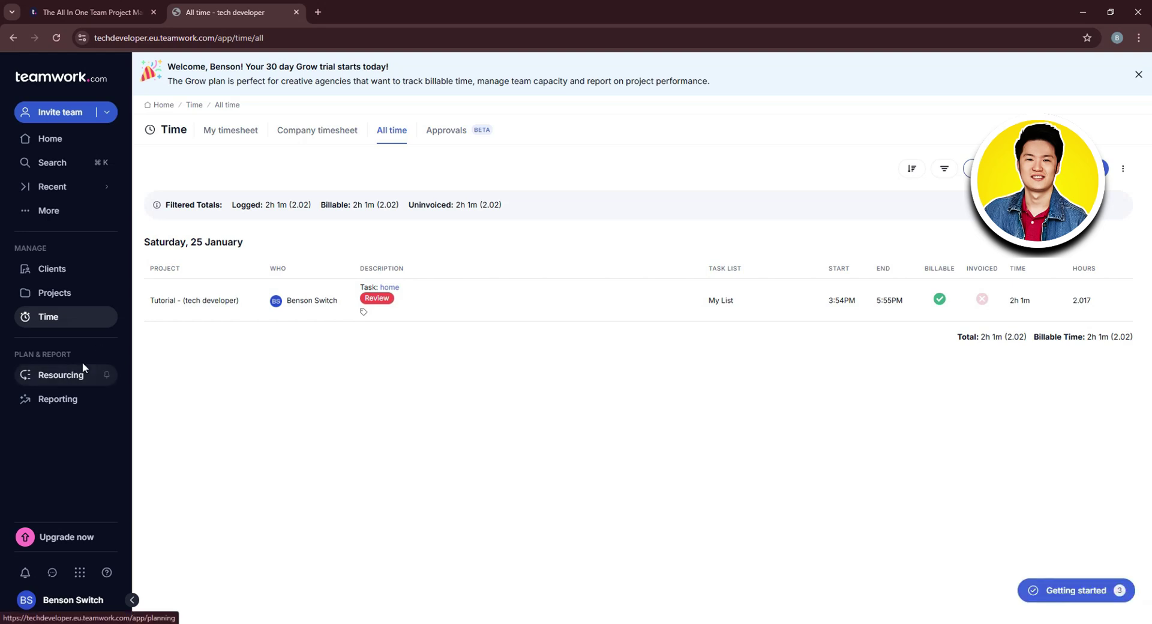
Look over the Workload Planner in Resourcing and the available reports in Reporting, finishing on the Home page.
left_click(68, 379)
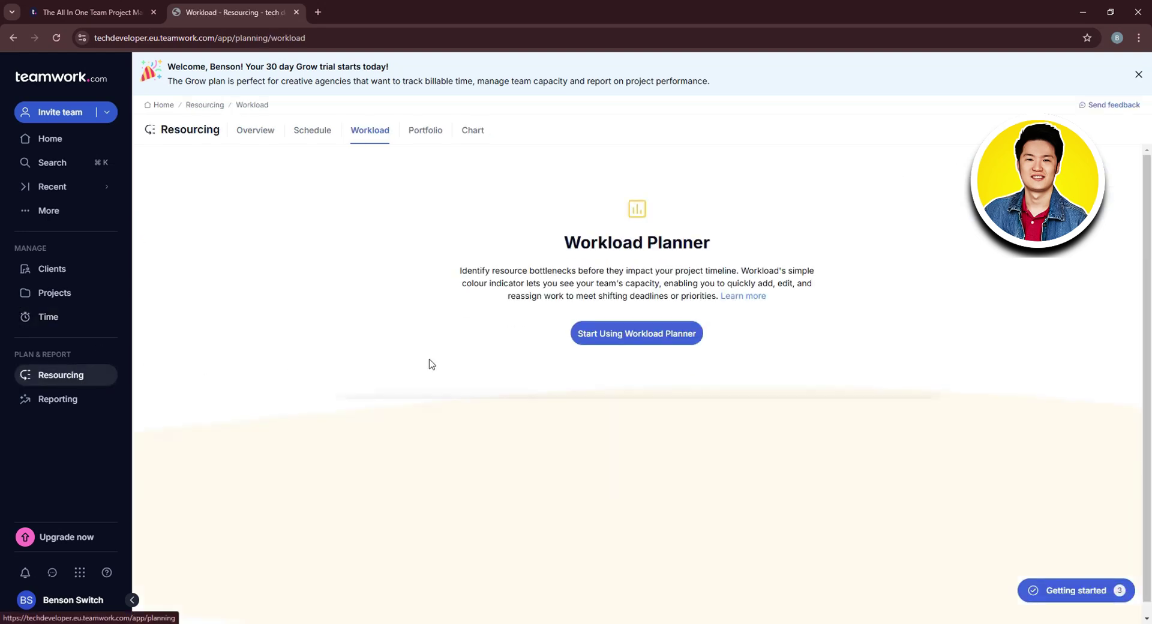
scroll(659, 408, "down", 1)
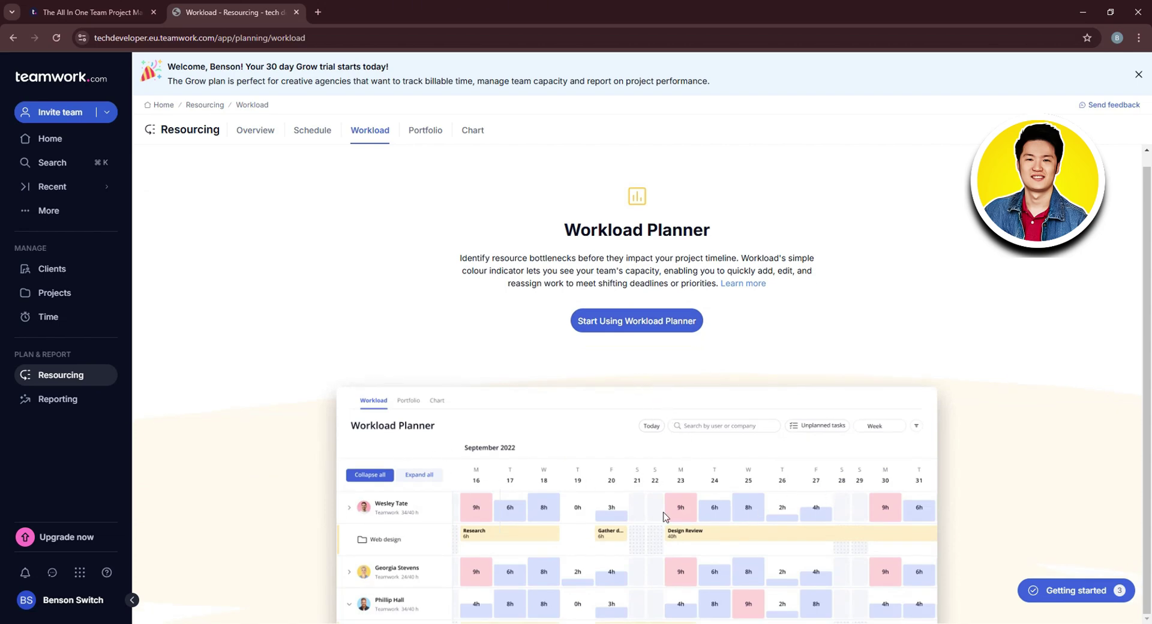
left_click(59, 407)
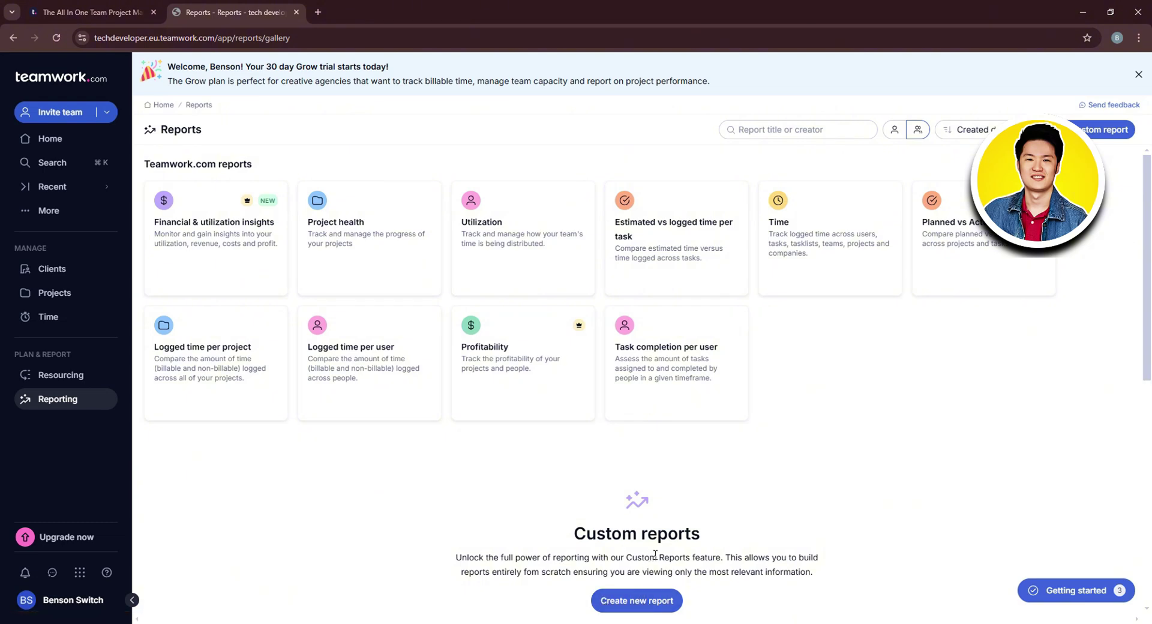
left_click(61, 83)
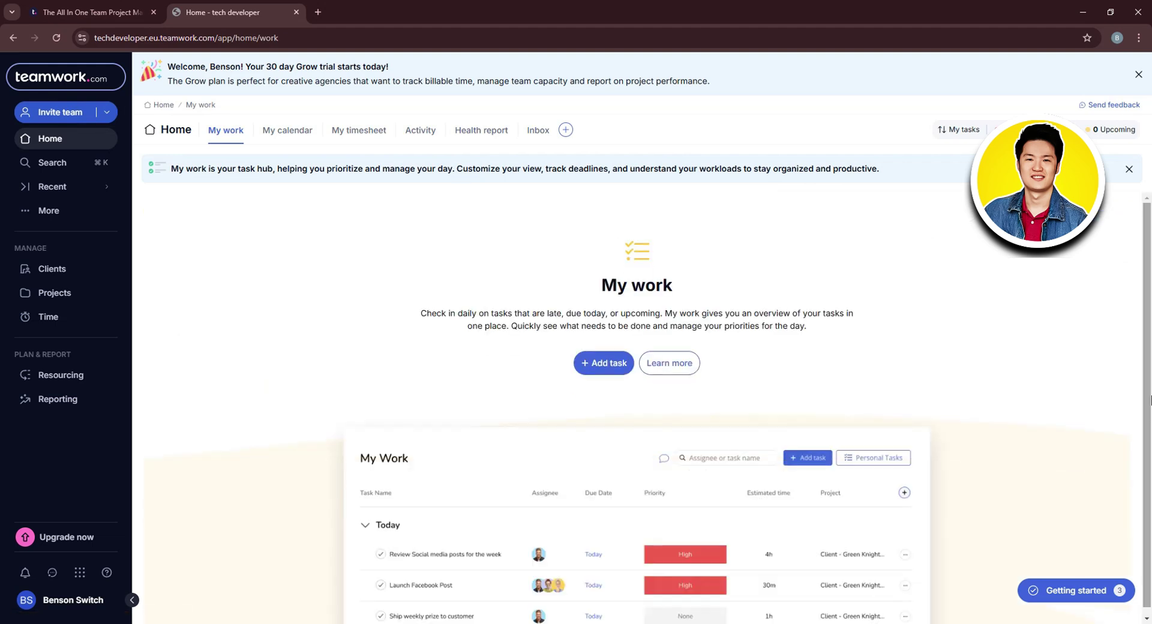